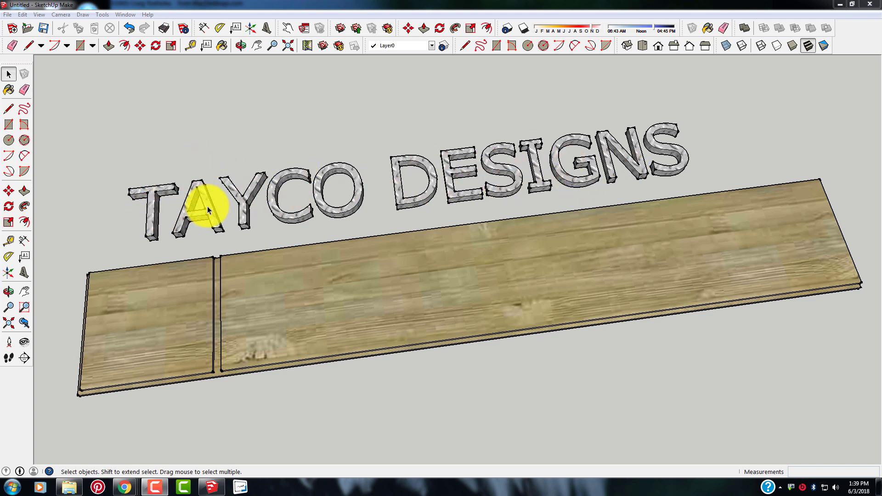
Step: Delete the TAYCO DESIGNS 3D text and the whole wooden sign board, including its leftover edges
left_click(214, 216)
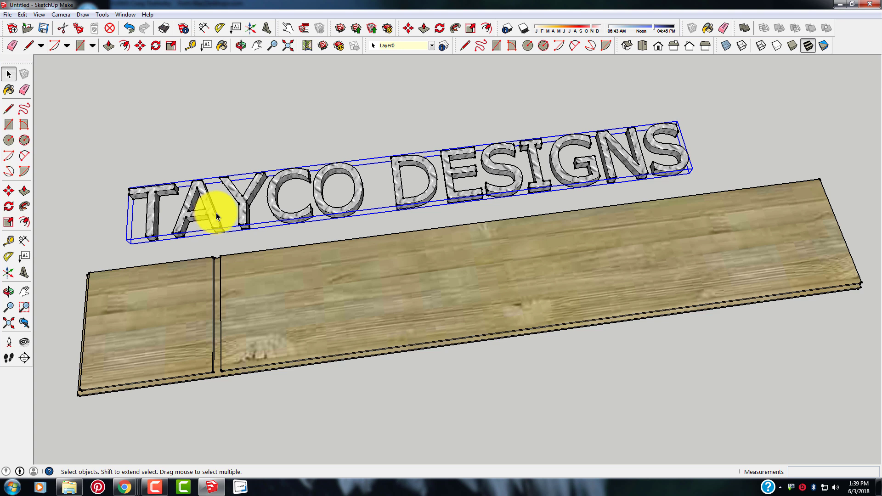
key("Delete")
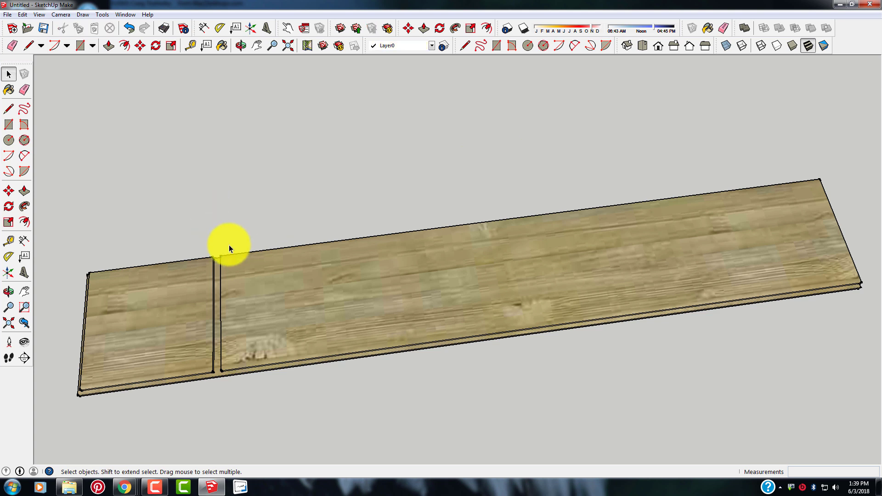
left_click_drag(45, 172, 874, 394)
key("Delete")
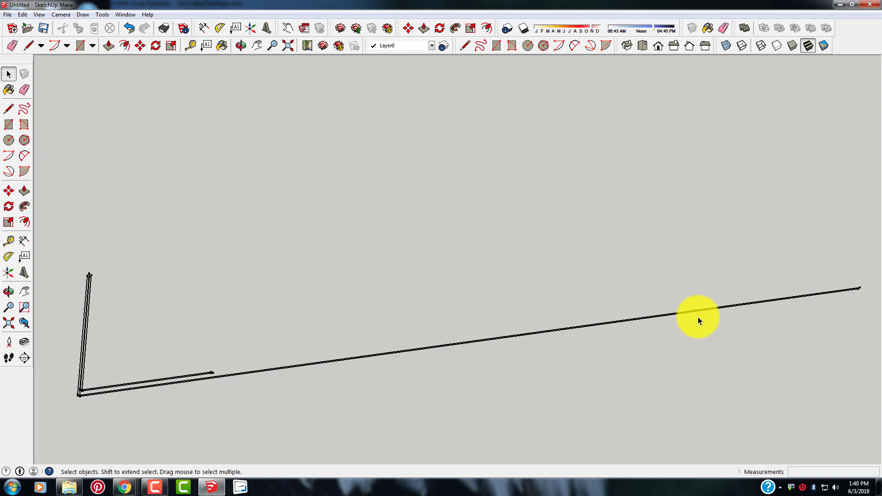
scroll(400, 277, "down", 1)
scroll(182, 196, "down", 1)
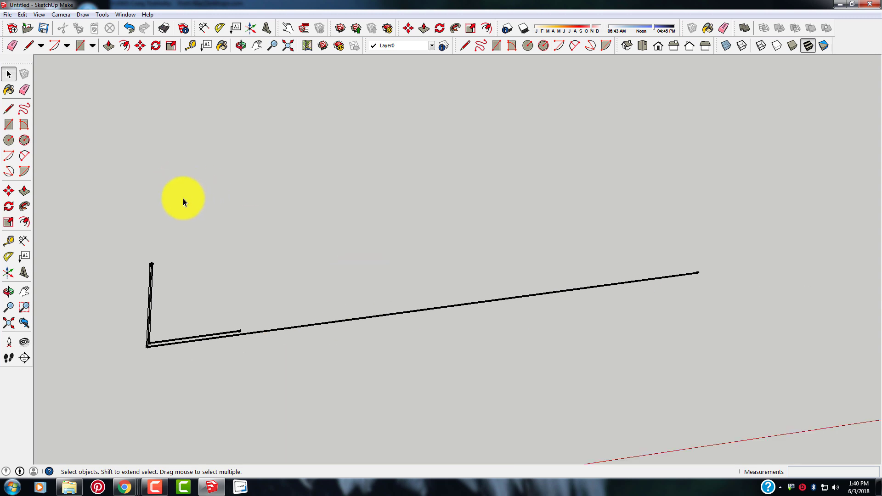
left_click_drag(95, 186, 743, 372)
key("Delete")
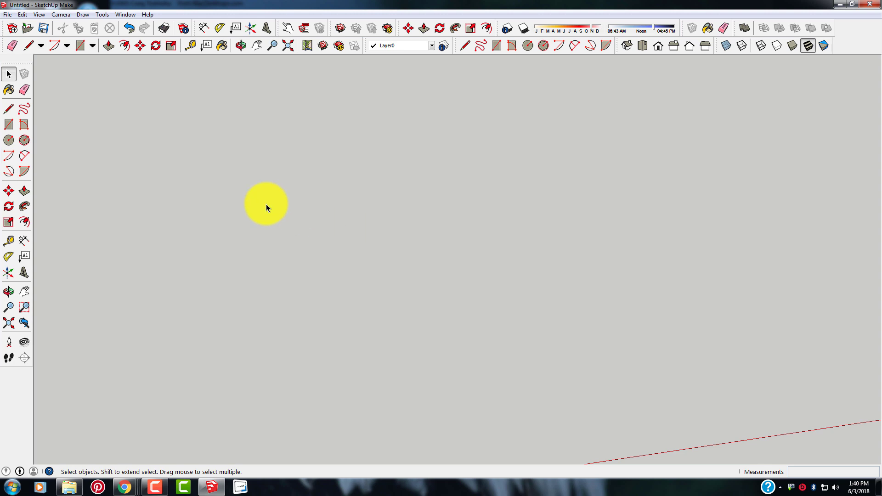
Step: Draw a rectangular face with lines on the ground near the origin, 12 inches along the green axis and 72 inches along the red axis
scroll(305, 195, "down", 3)
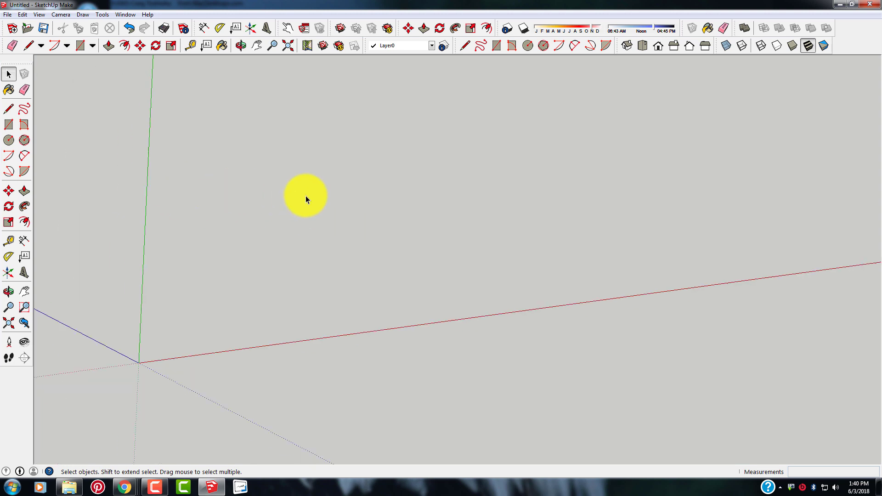
left_click(8, 108)
left_click(186, 315)
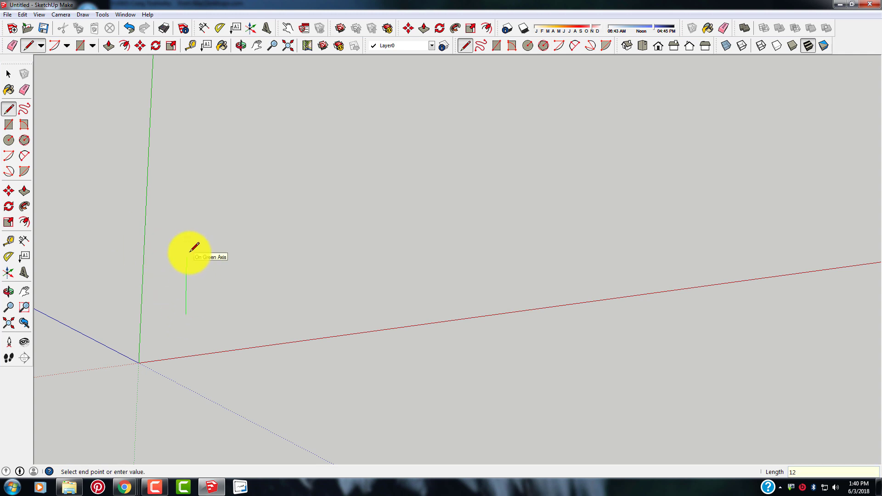
key("Return")
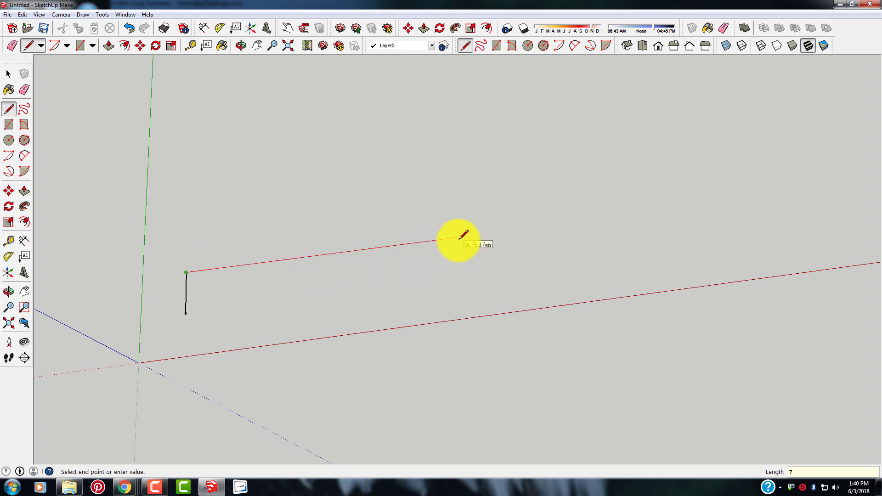
key("Return")
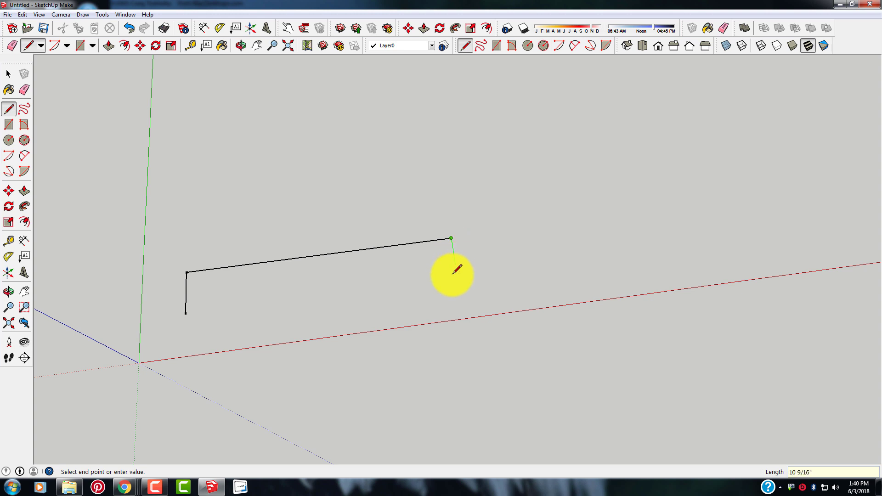
type("12")
key("Return")
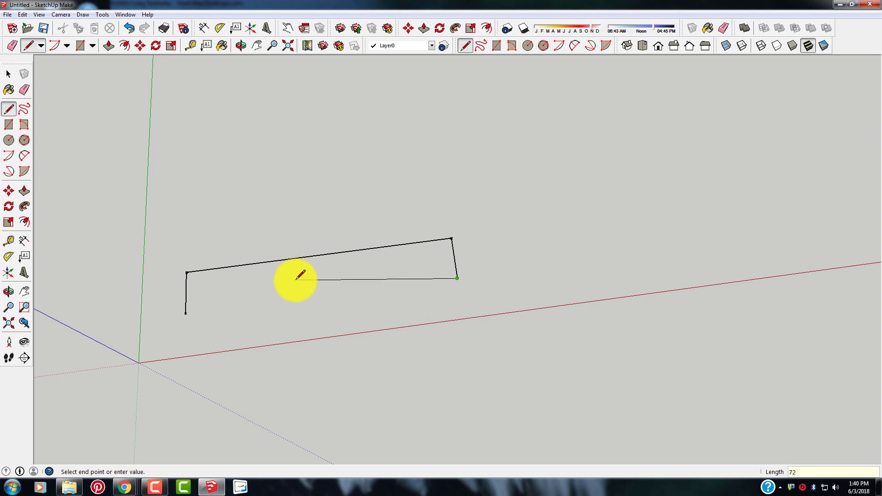
key("Return")
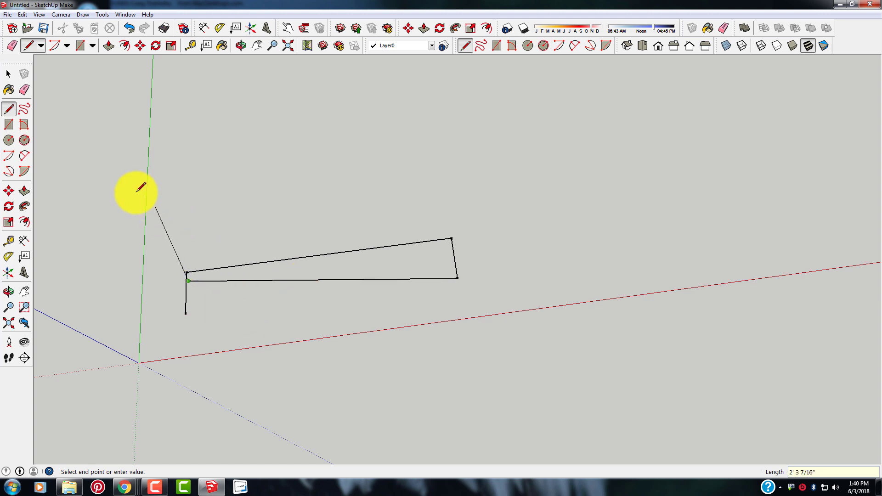
left_click(129, 28)
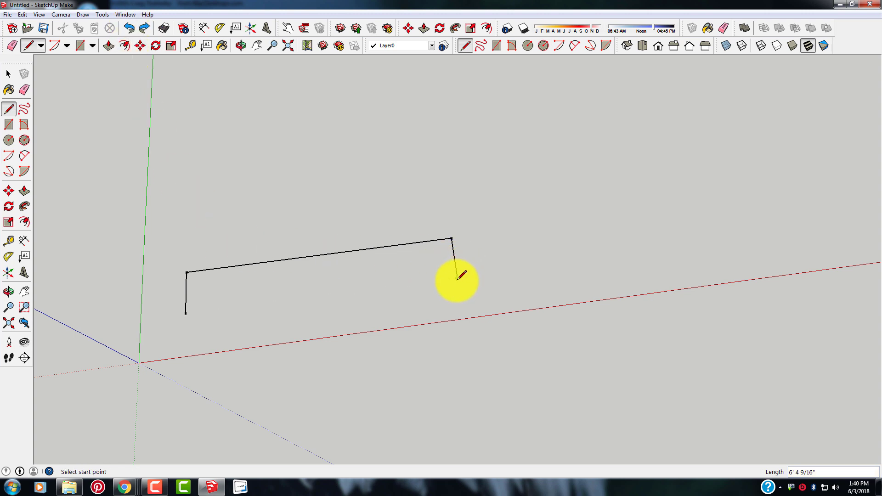
left_click(457, 278)
left_click(185, 313)
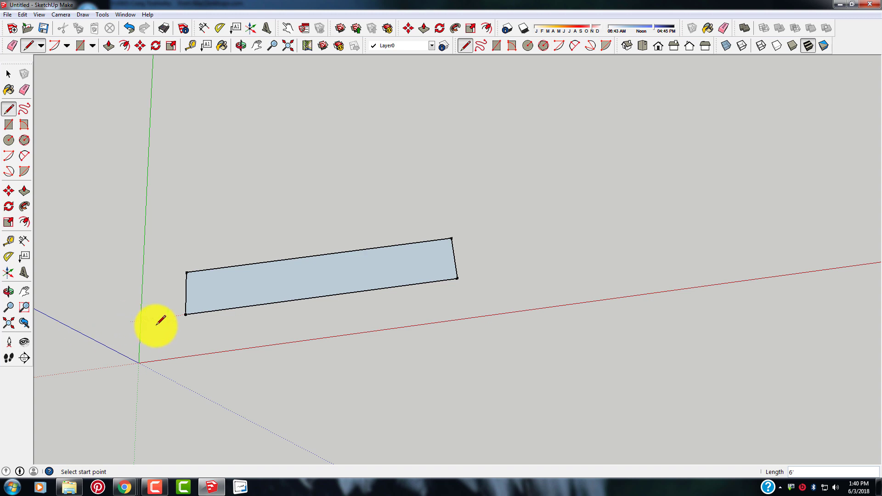
Step: Push/Pull the rectangular face upward by 3/4 inch to form the board
key("o")
left_click_drag(154, 325, 159, 286)
key("l")
scroll(210, 286, "up", 5)
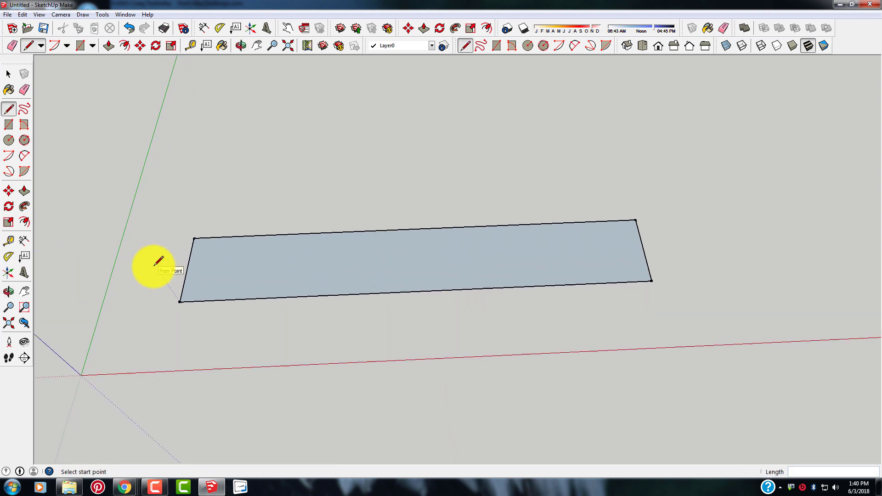
scroll(298, 262, "up", 3)
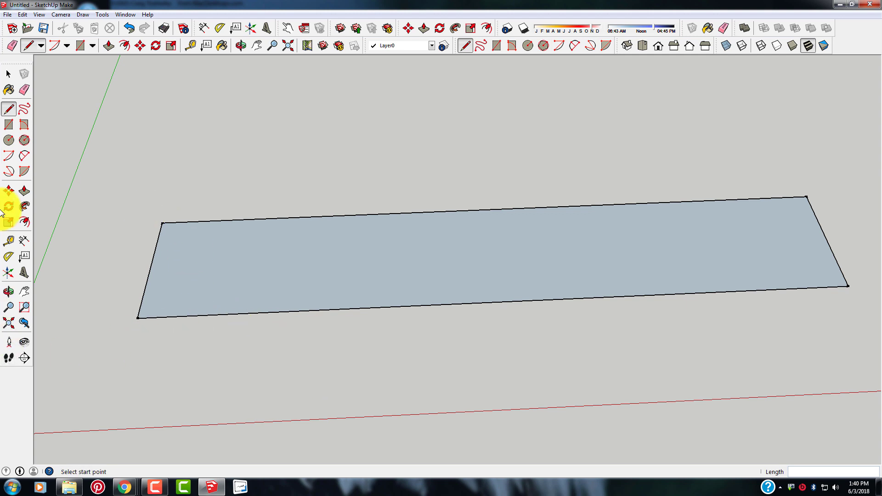
left_click(23, 191)
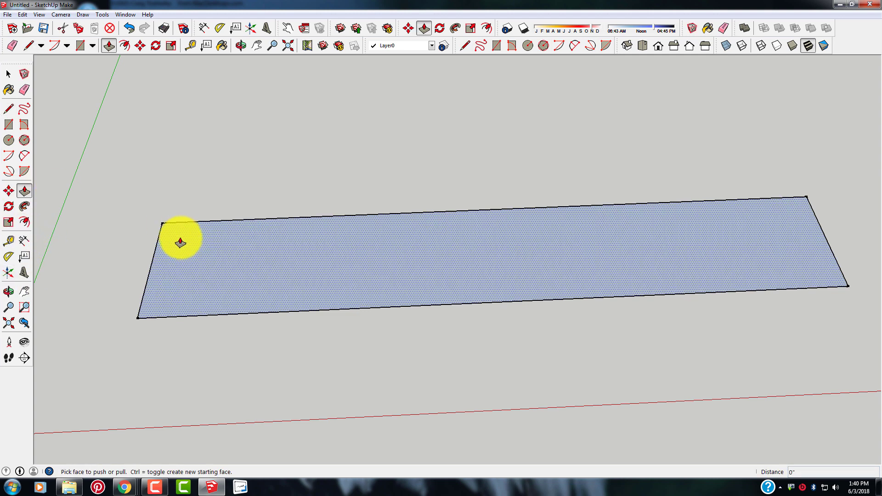
left_click_drag(340, 266, 343, 241)
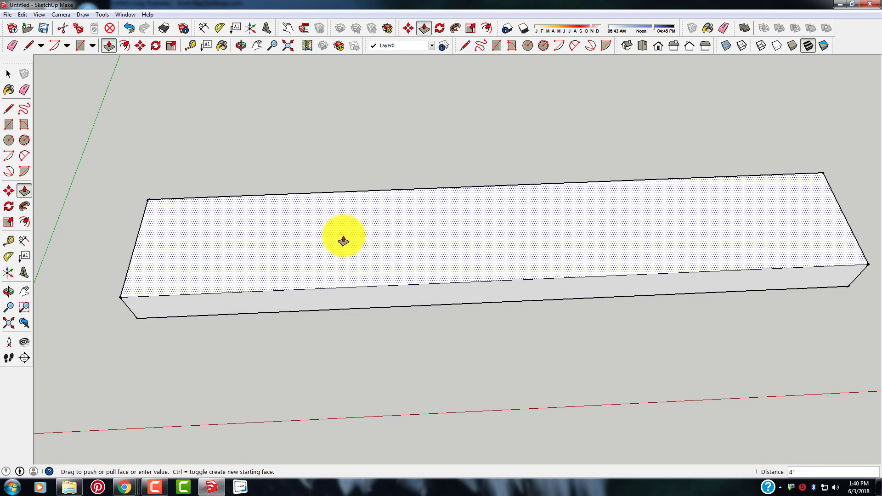
key("Return")
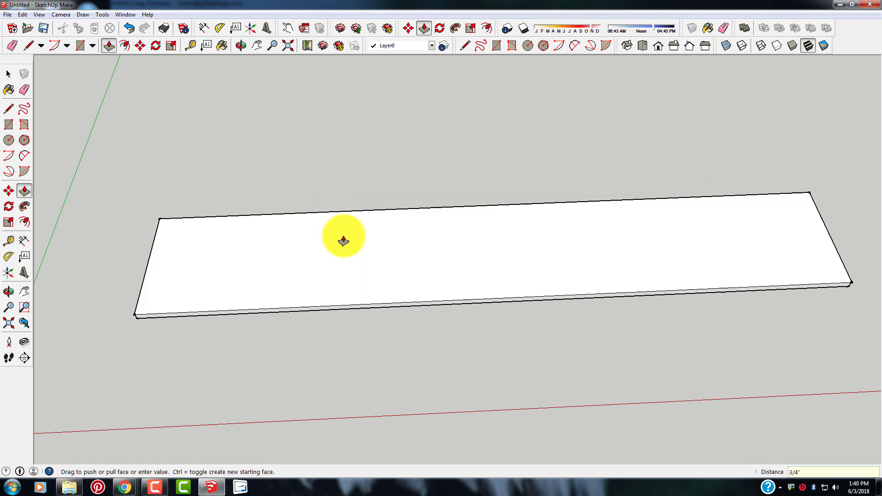
Step: Examine the board's shape and thickness from several angles around its long front edge and both ends
scroll(348, 259, "down", 2)
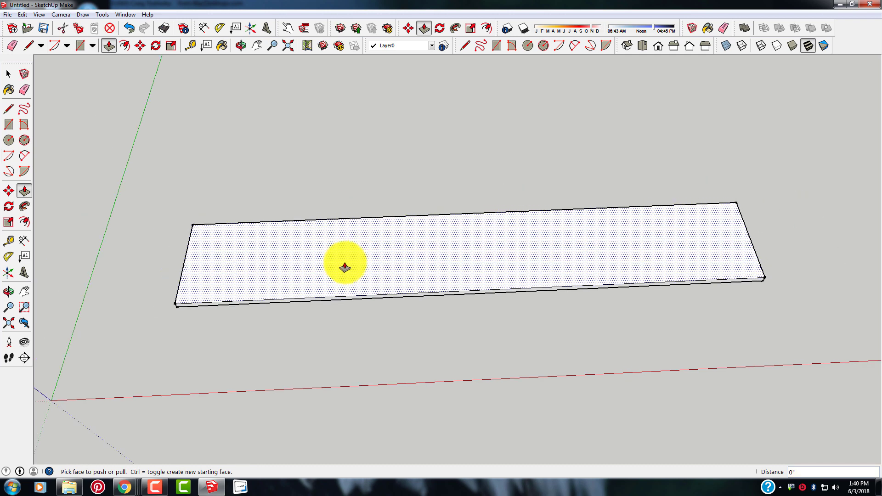
middle_click_drag(346, 262, 393, 258)
scroll(230, 364, "up", 1)
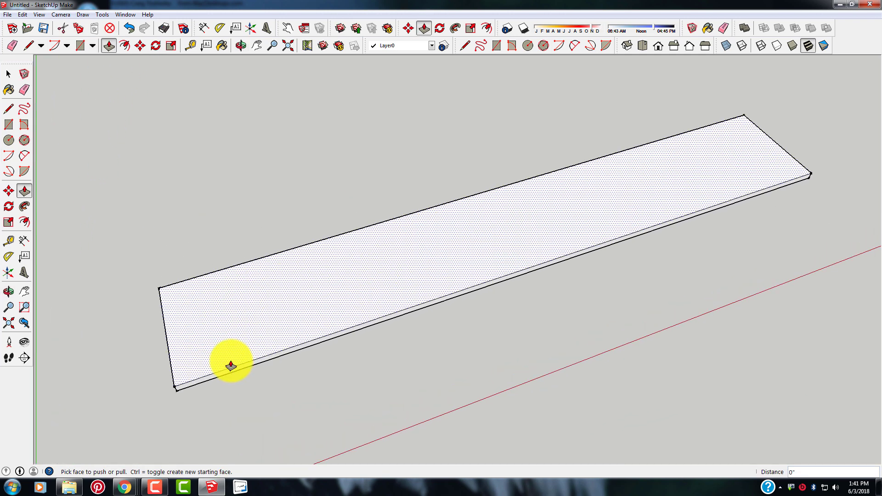
scroll(183, 364, "down", 1)
middle_click_drag(182, 363, 147, 317)
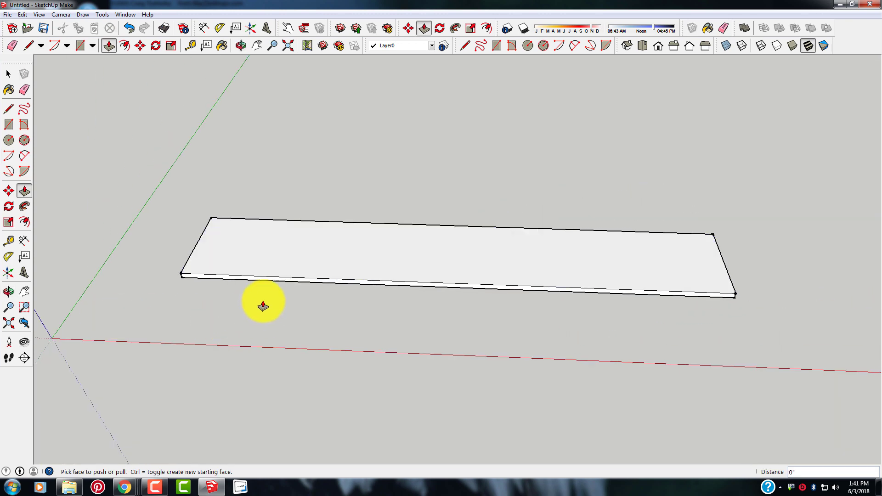
scroll(274, 243, "up", 1)
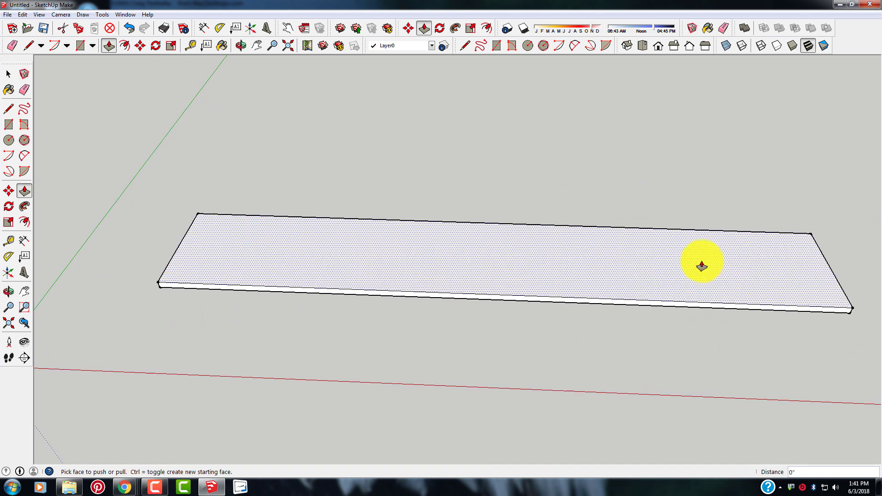
middle_click_drag(420, 256, 318, 253)
scroll(156, 363, "up", 1)
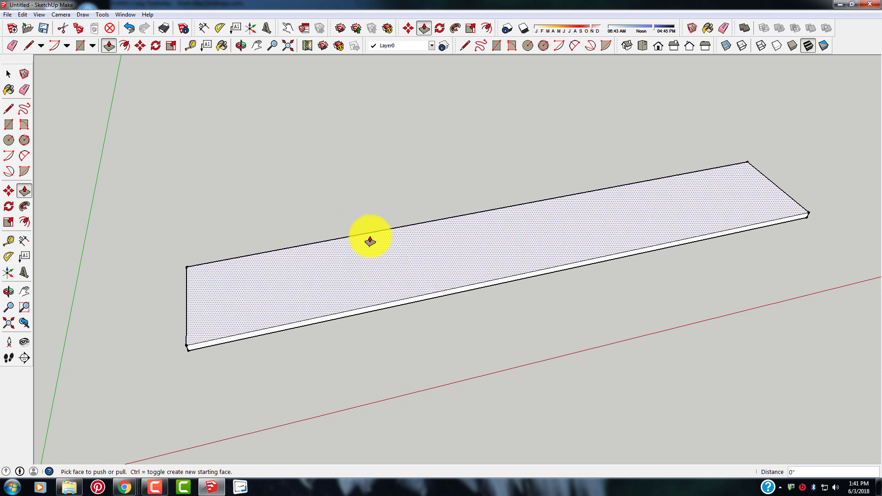
Step: Place guides on the board's top face, 3/5 inch inside the near short edge and 3/8 inch inside the front long edge
scroll(178, 344, "up", 2)
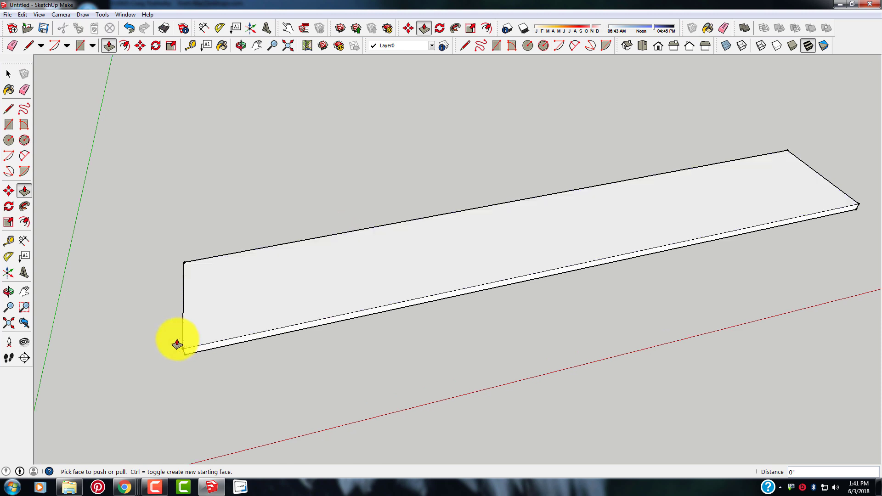
scroll(176, 345, "up", 3)
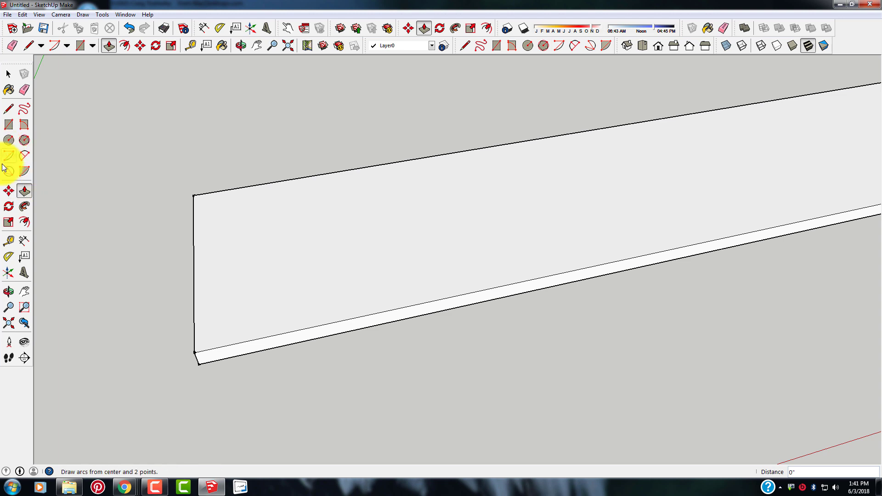
left_click(9, 242)
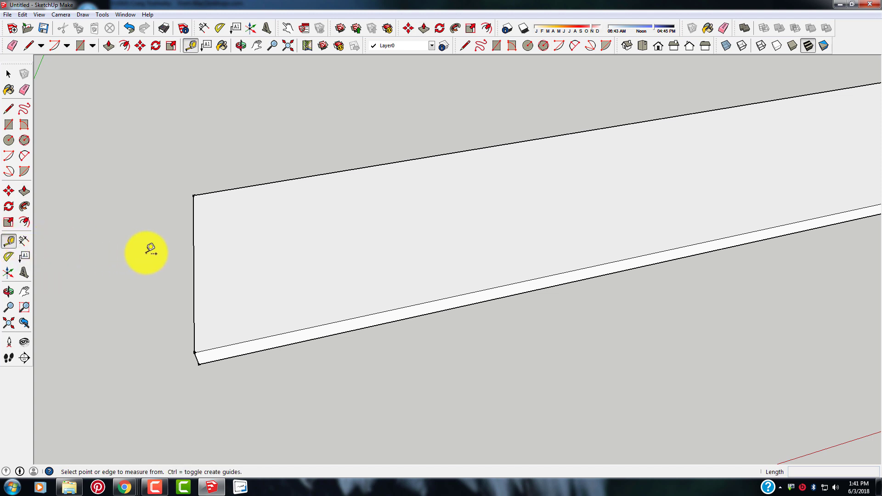
left_click(194, 261)
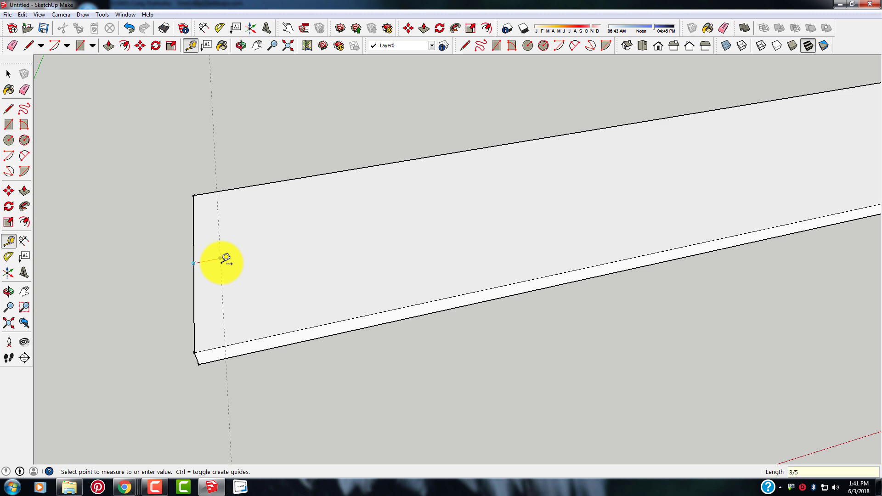
left_click(226, 260)
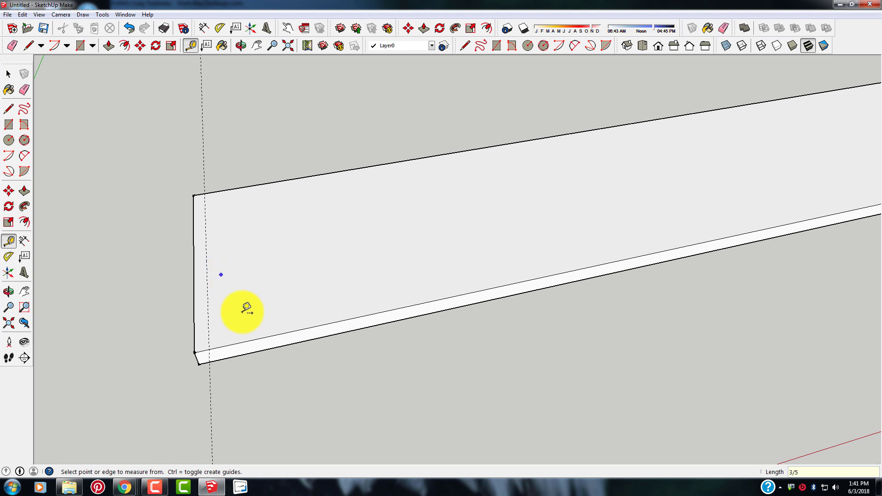
left_click(290, 331)
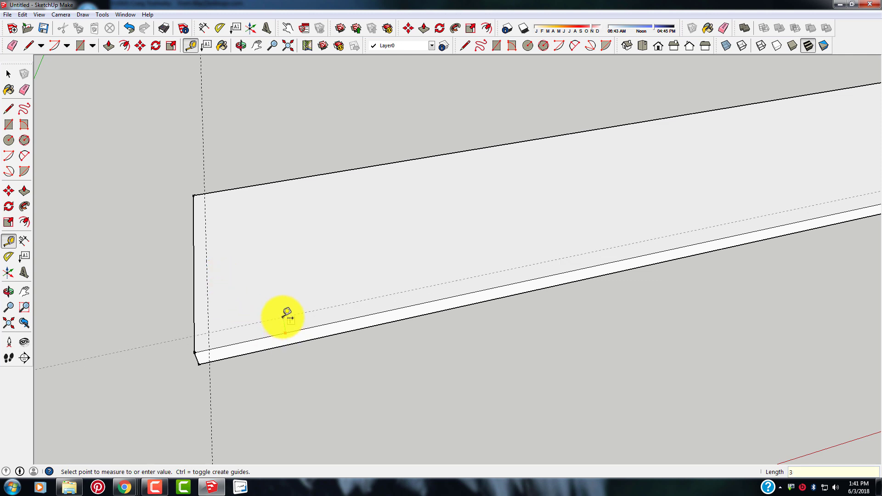
key("Return")
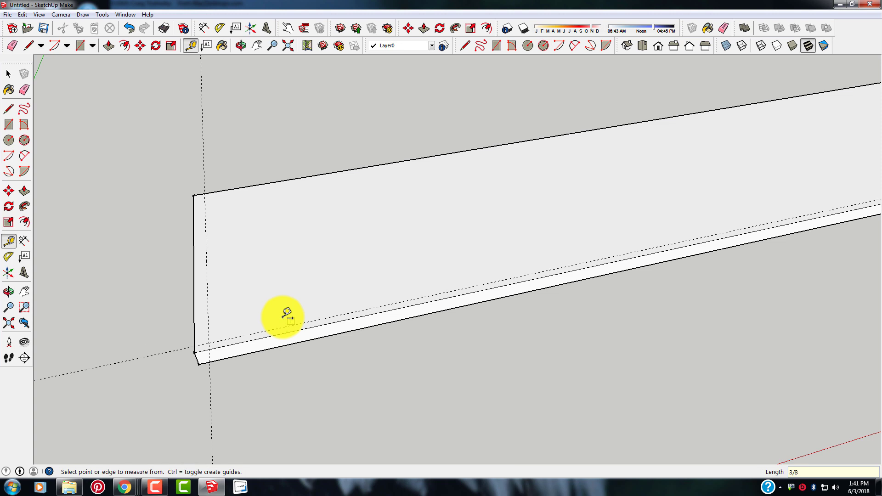
Step: Place another pair of guides on the top face, each 3/8 inch inside the front long edge and the near short edge
middle_click_drag(234, 337, 279, 364)
scroll(240, 378, "up", 4)
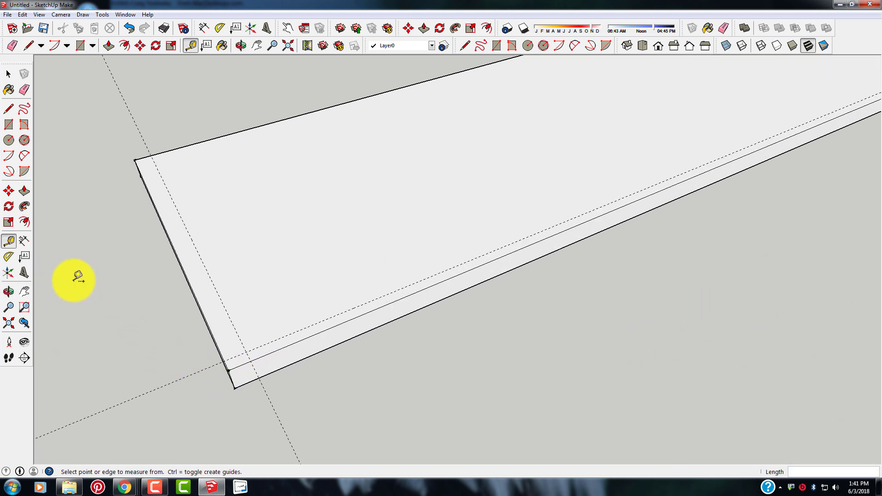
left_click(330, 327)
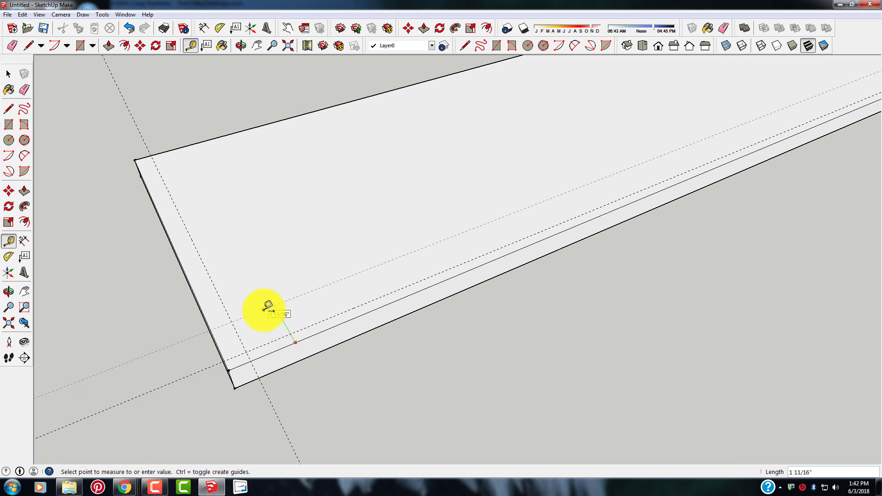
type("3/8")
key("Return")
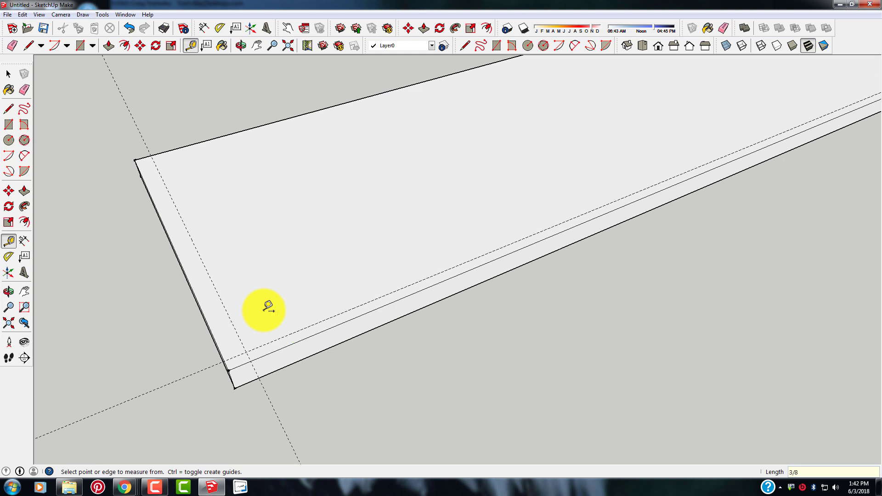
left_click(208, 321)
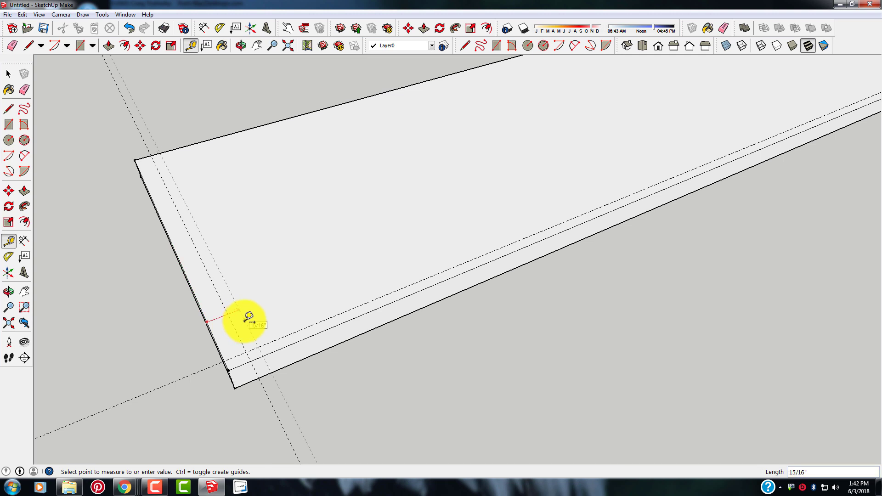
type("3/8")
key("Return")
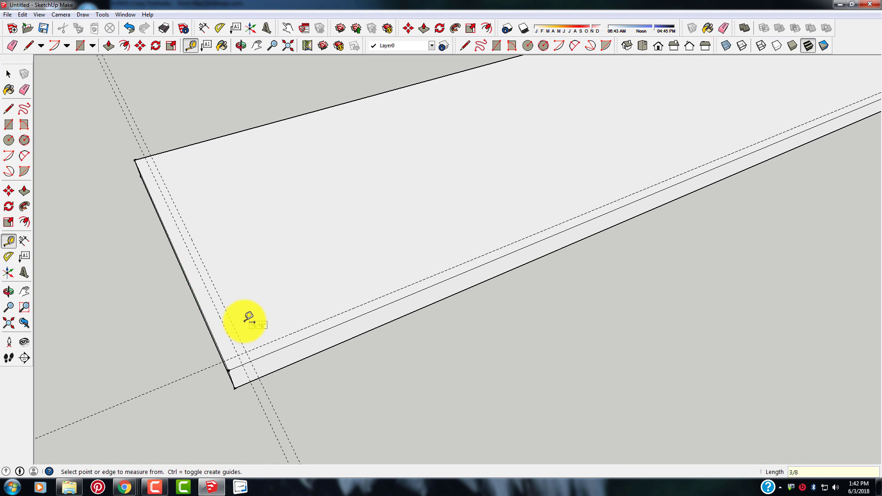
Step: Erase the extra guide 3/5 inch inside the board's near short edge on the top face
left_click(24, 89)
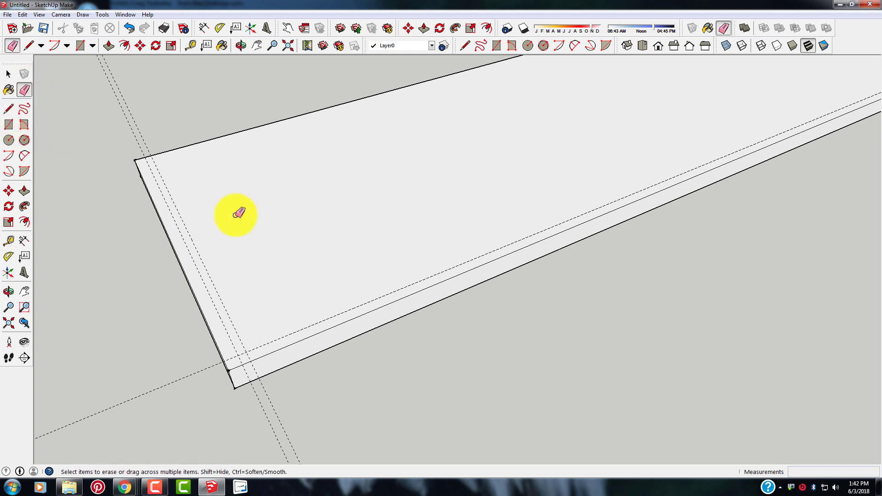
left_click(225, 296)
mouse_move(230, 292)
middle_mouse_down()
mouse_move(363, 291)
mouse_move(158, 305)
middle_mouse_up()
scroll(225, 356, "up", 3)
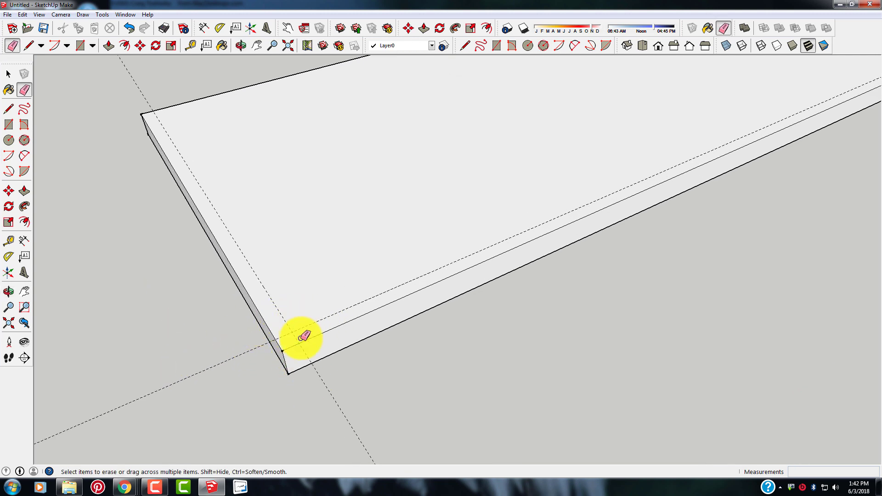
scroll(301, 324, "up", 2)
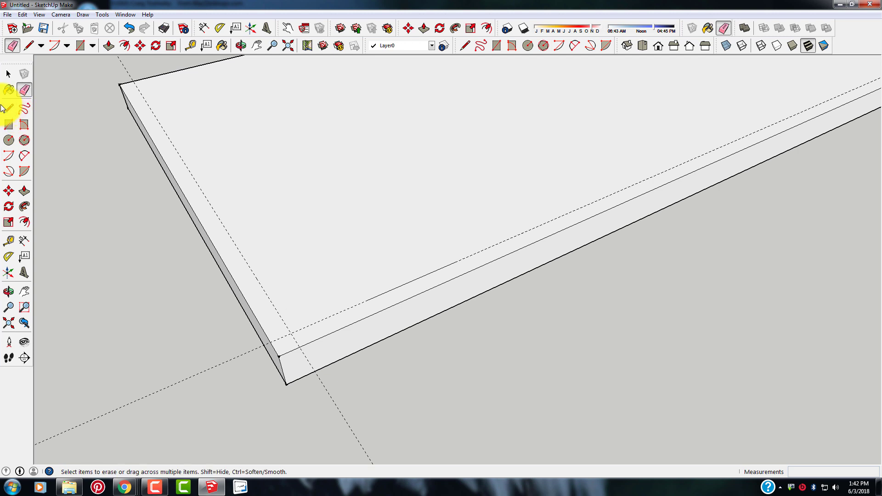
Step: Place guides on the front long side and the near short end face, each 3/8 inch below the top edge
left_click(9, 241)
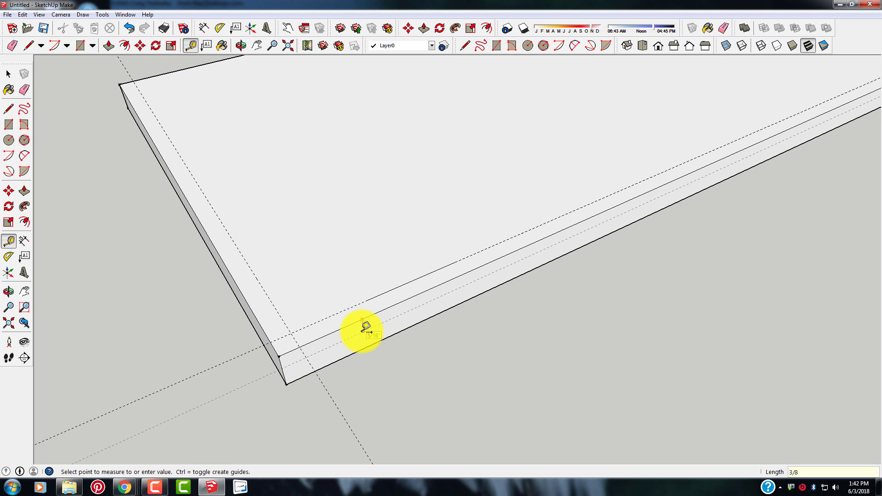
left_click(366, 327)
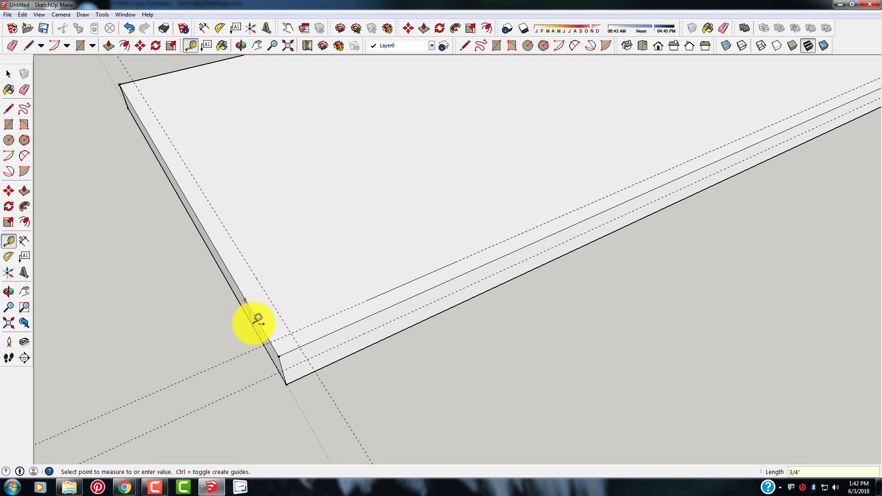
middle_click_drag(250, 319, 344, 363)
left_click(329, 348)
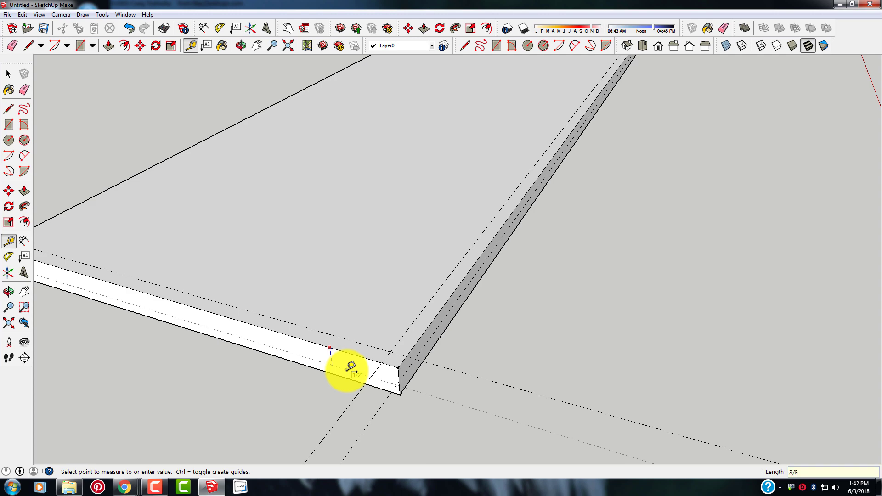
Step: Place a guide on the board's back long side, 3/8 inch below its top edge
scroll(352, 368, "down", 3)
scroll(249, 341, "down", 2)
middle_click_drag(248, 340, 549, 284)
scroll(489, 349, "down", 3)
scroll(400, 380, "up", 6)
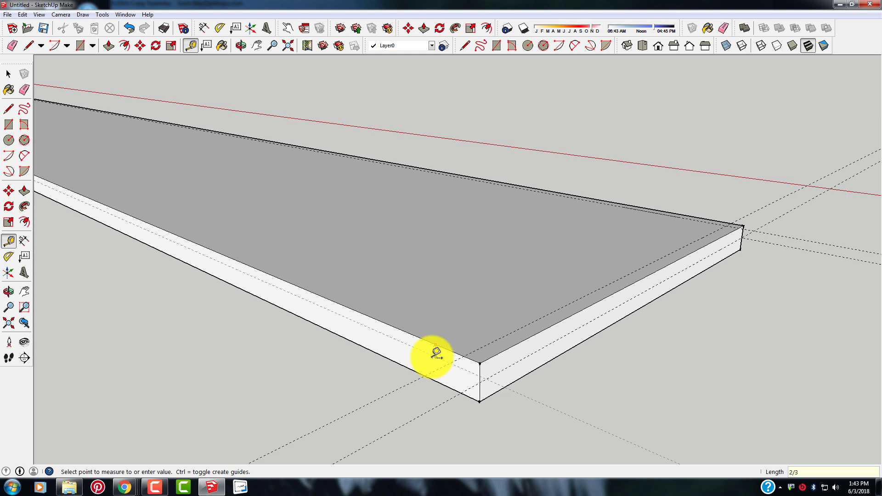
key("Return")
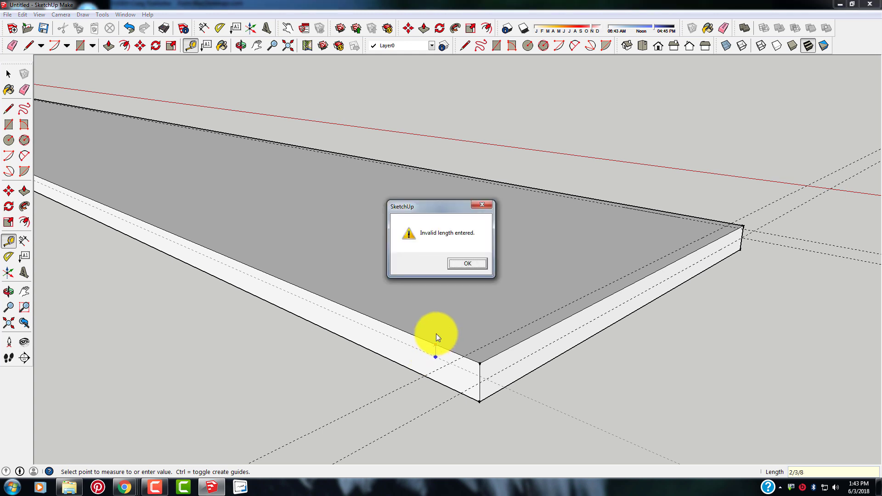
left_click(487, 201)
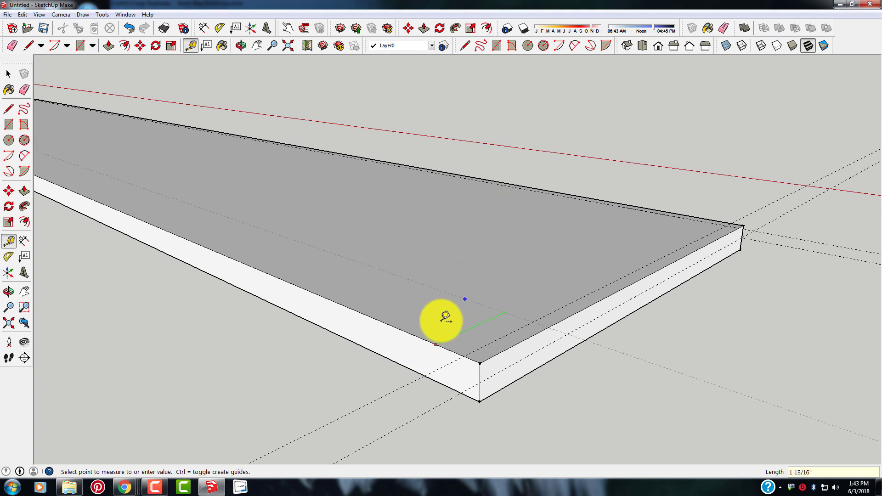
key("Escape")
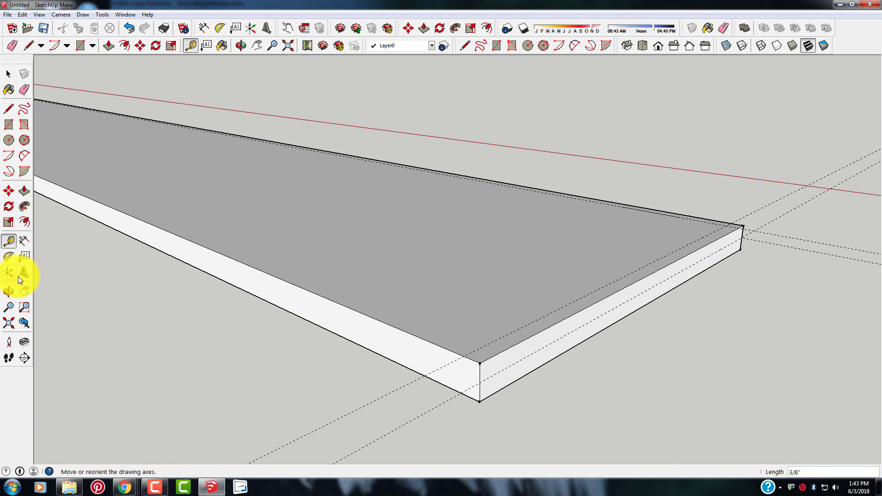
left_click(382, 320)
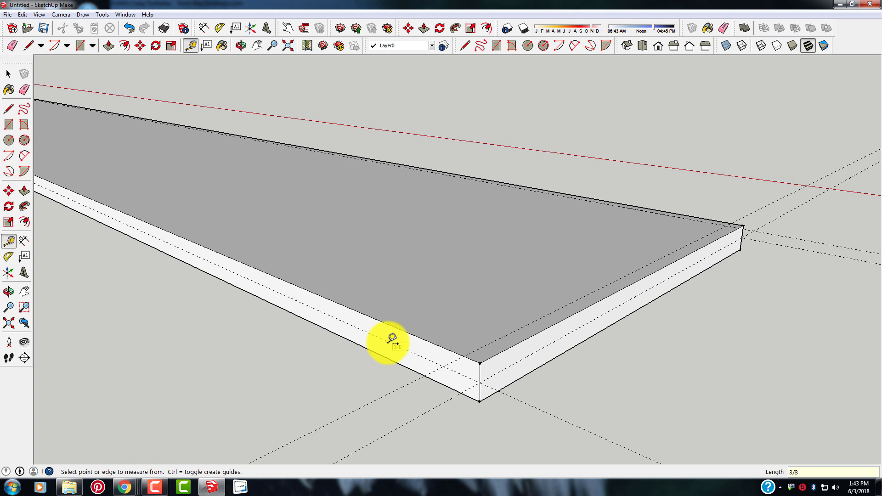
Step: Draw a 3/8 inch square on the near short end at its upper front corner, following the guides
middle_click_drag(408, 351, 329, 363)
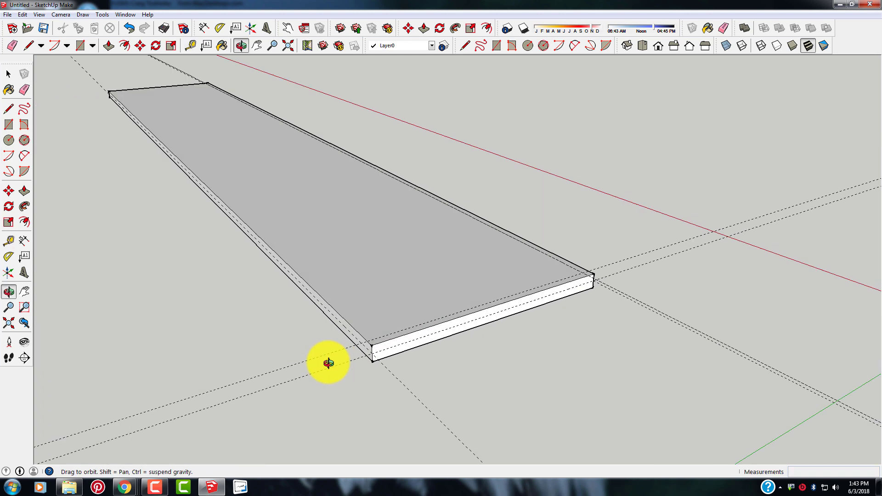
scroll(327, 357, "up", 5)
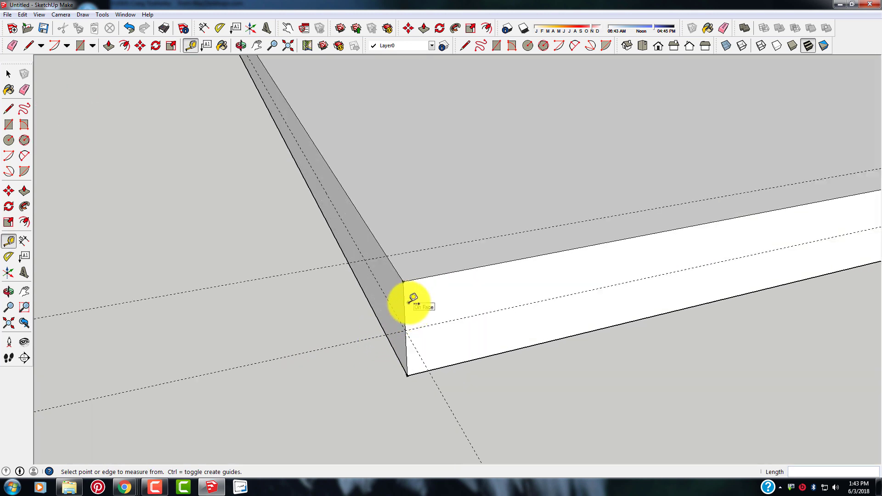
scroll(413, 299, "down", 3)
scroll(257, 335, "down", 4)
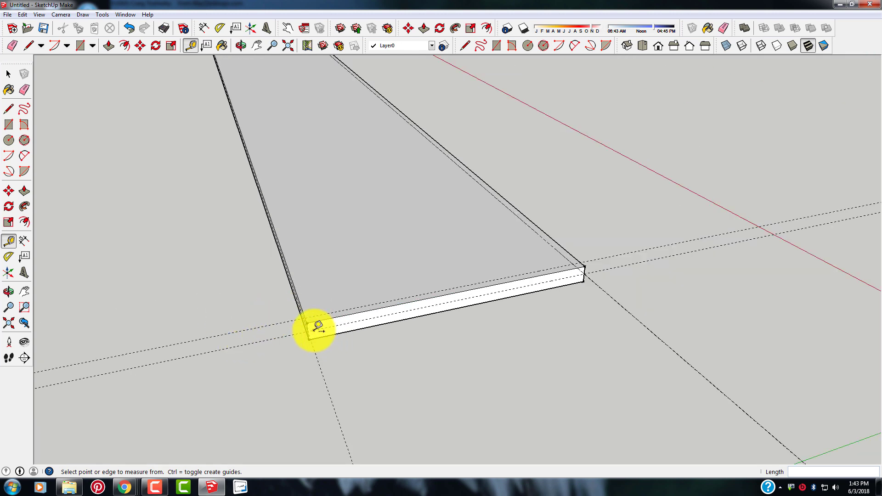
mouse_move(463, 295)
middle_mouse_down()
mouse_move(524, 286)
mouse_move(461, 290)
middle_mouse_up()
scroll(589, 291, "up", 3)
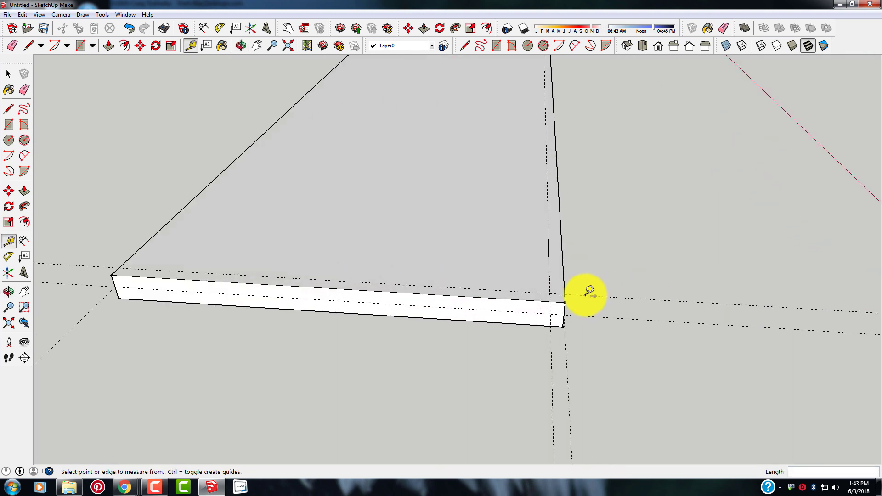
scroll(574, 307, "up", 3)
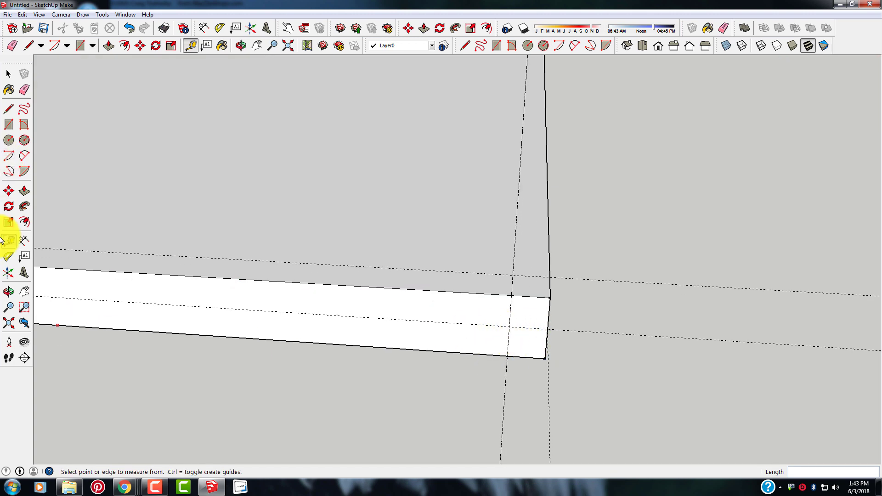
left_click(9, 109)
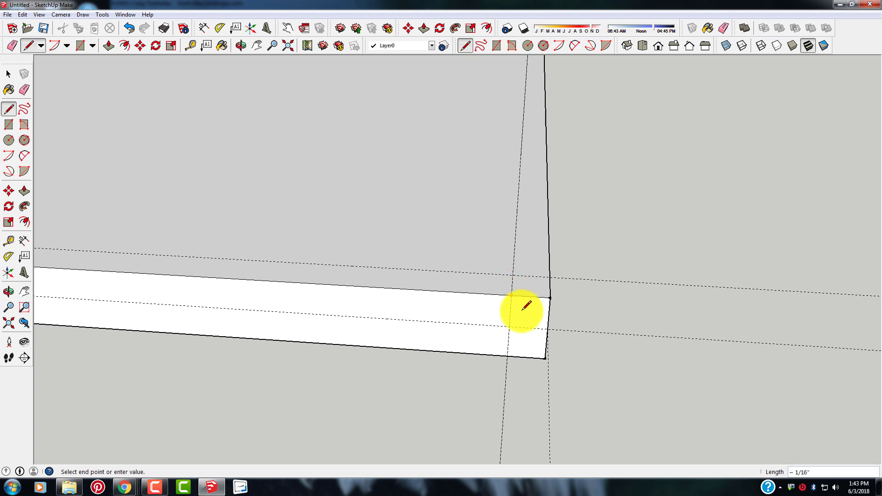
middle_click_drag(520, 344, 466, 356)
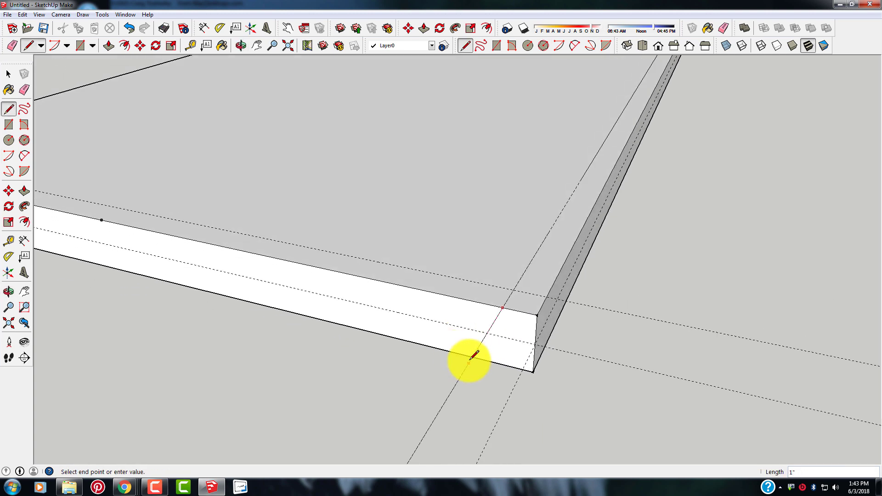
left_click(502, 307)
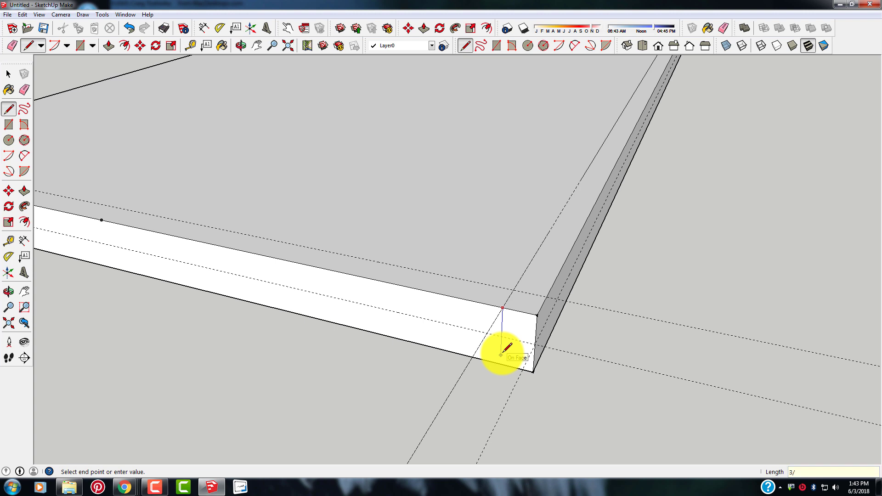
type("3/8\"")
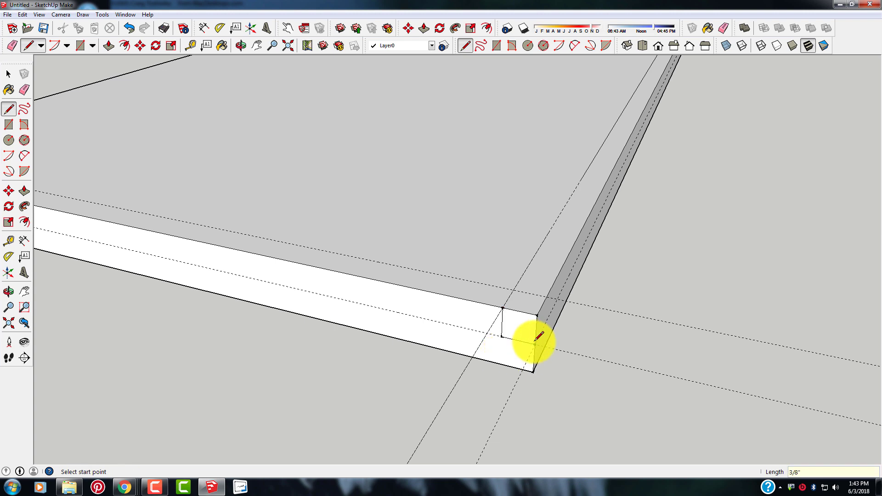
left_click(535, 344)
middle_click_drag(508, 364, 506, 351)
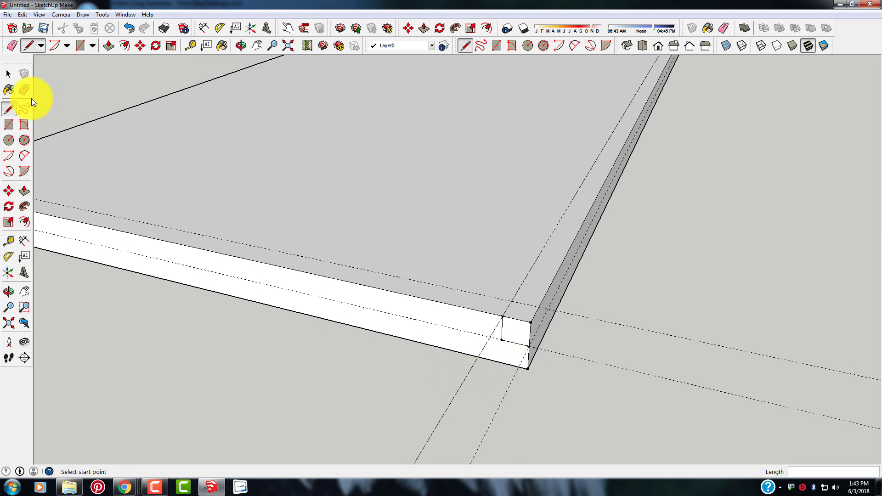
Step: Erase the top-face guide that runs 3/8 inch inside the front long edge
left_click(21, 90)
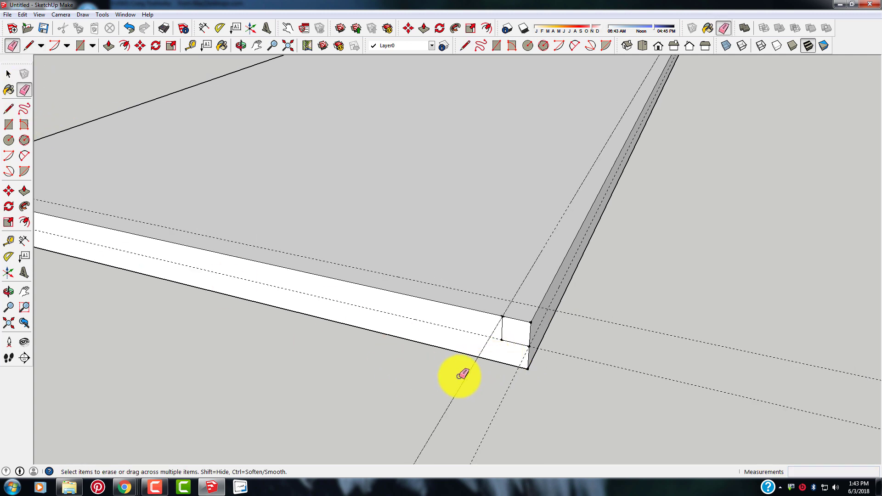
scroll(555, 360, "down", 3)
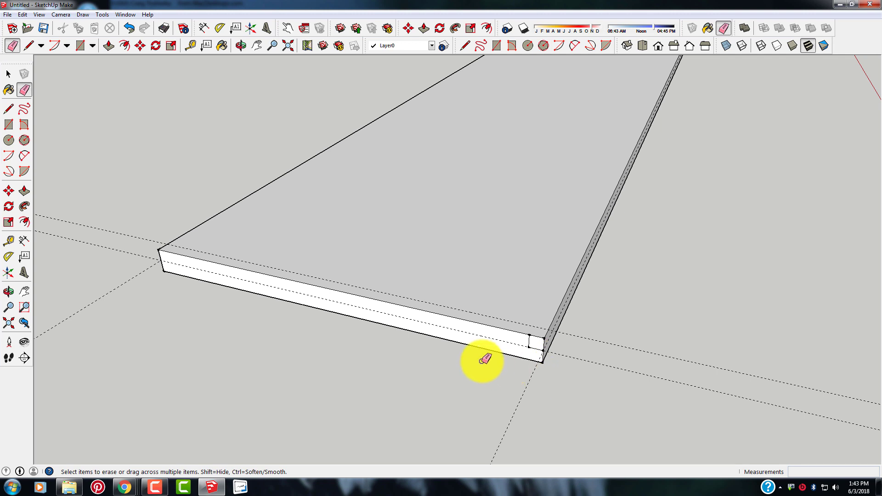
middle_click_drag(482, 361, 354, 328)
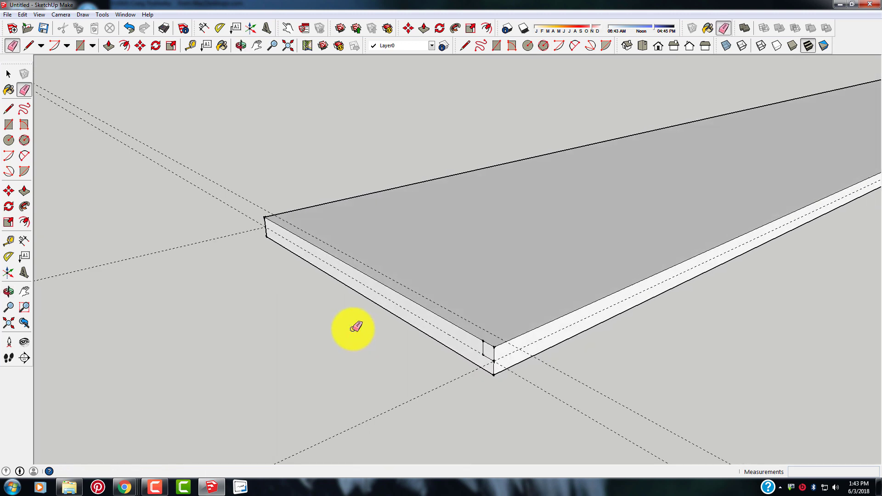
Step: Draw a 6' line on the front long side along its guide, from the small square's lower corner to the far end
left_click(7, 110)
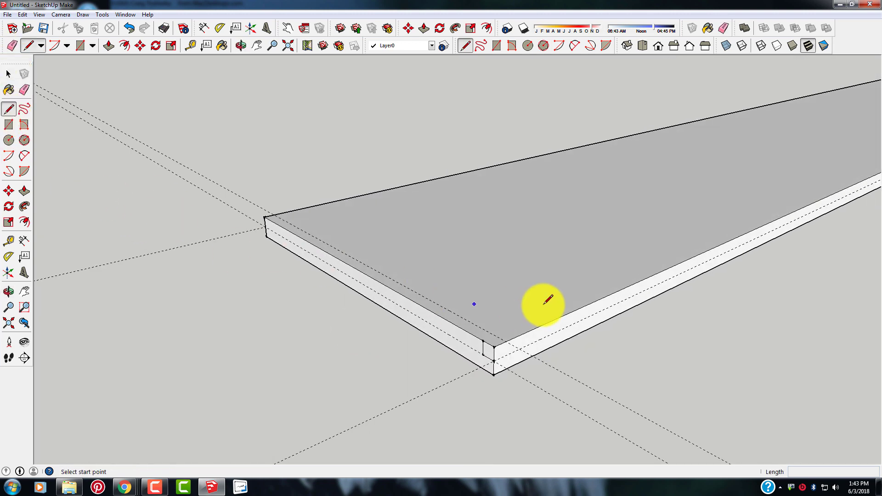
left_click(495, 360)
scroll(419, 361, "down", 5)
scroll(814, 202, "up", 1)
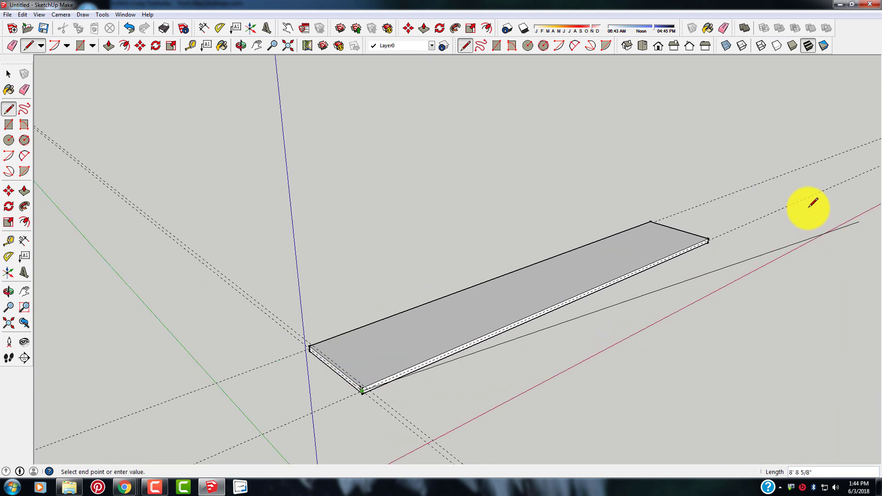
scroll(717, 255, "up", 5)
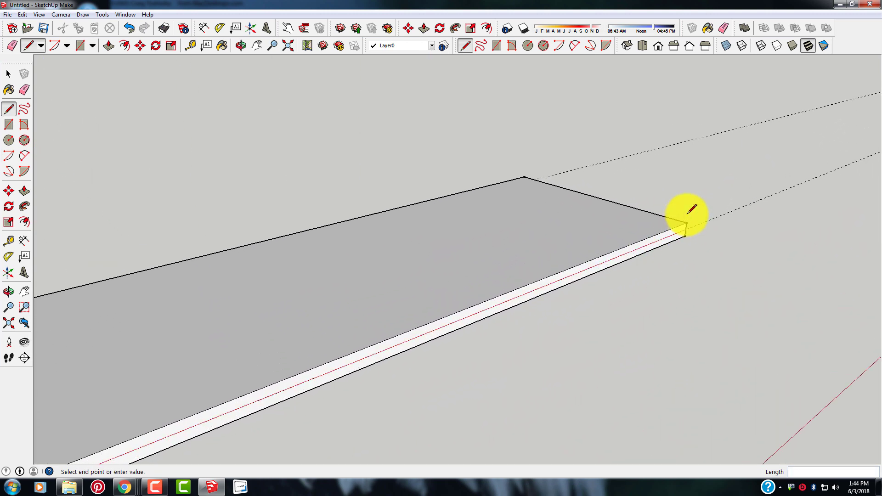
scroll(690, 211, "up", 1)
type("6'")
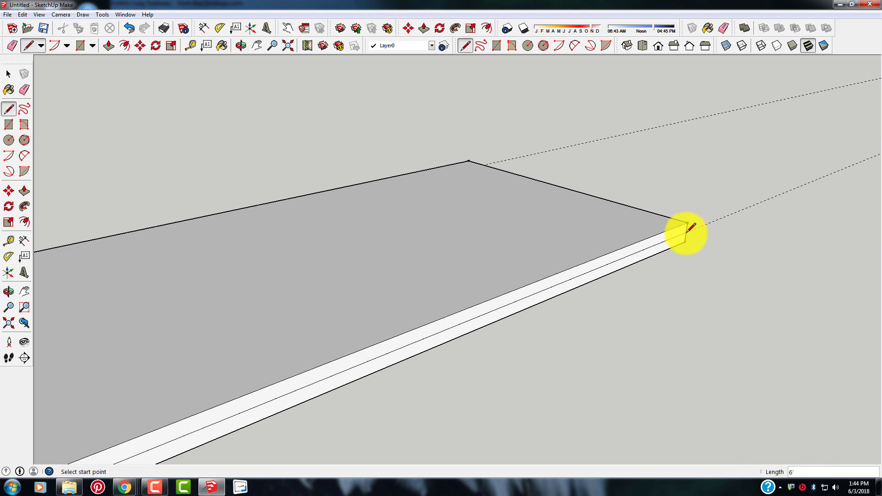
middle_click_drag(692, 226, 481, 249)
scroll(481, 248, "down", 4)
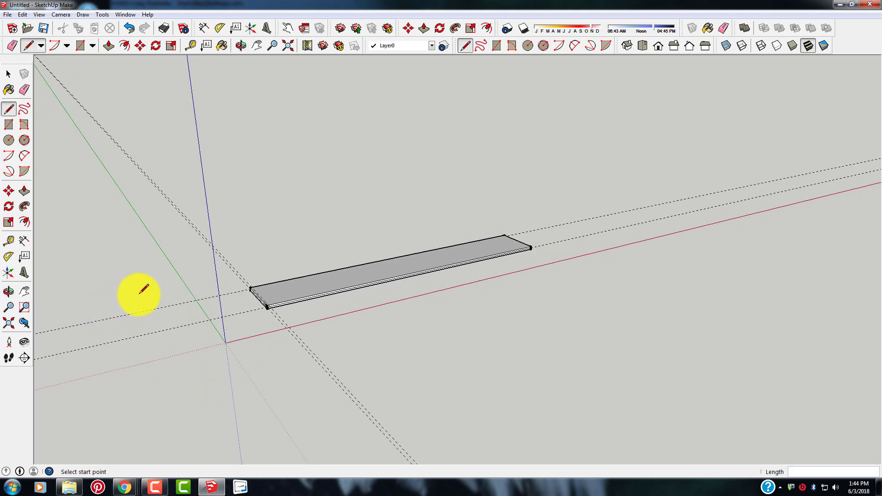
middle_click_drag(138, 295, 321, 329)
key("l")
scroll(276, 350, "up", 5)
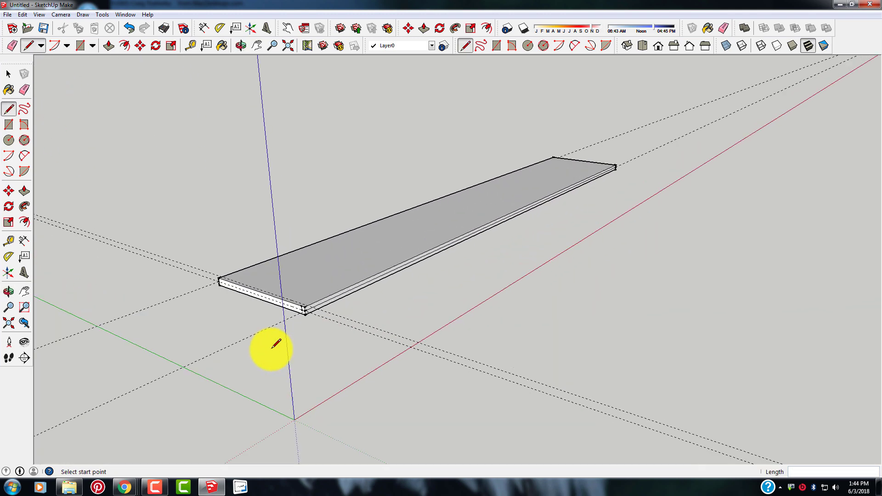
scroll(276, 273, "up", 2)
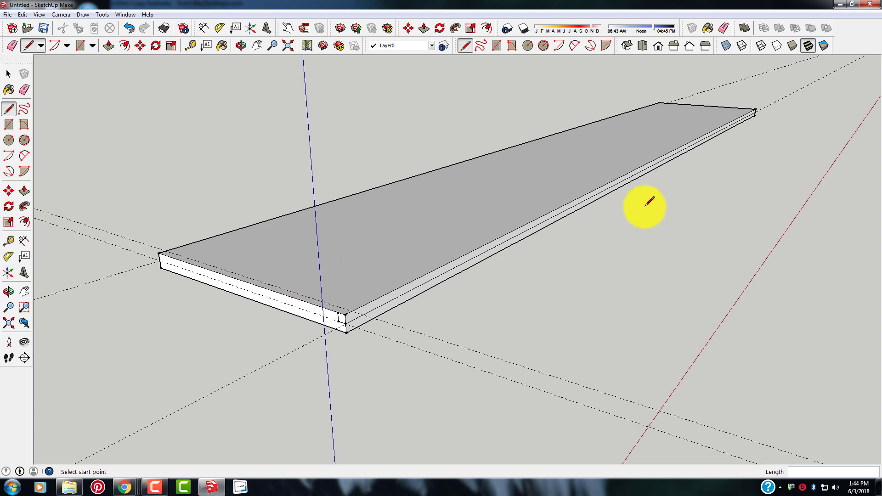
scroll(299, 250, "down", 2)
mouse_move(299, 250)
middle_mouse_down()
mouse_move(481, 262)
mouse_move(223, 366)
mouse_move(366, 310)
mouse_move(342, 339)
middle_mouse_up()
scroll(366, 321, "up", 4)
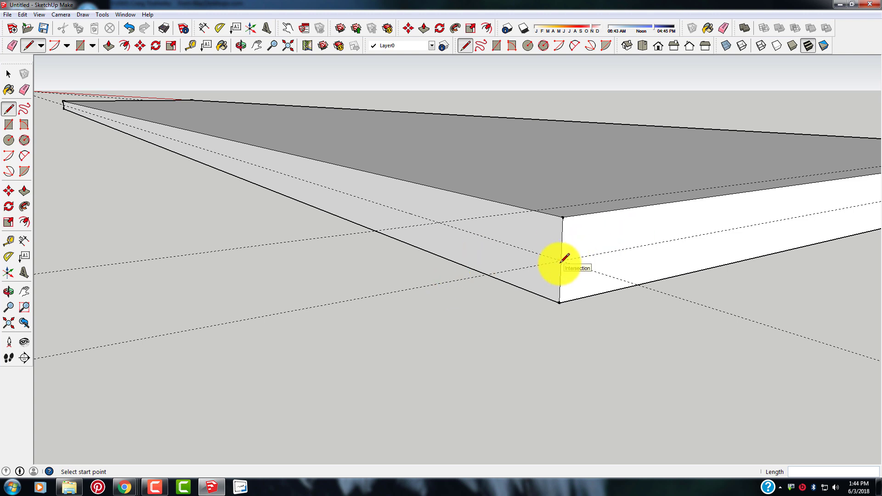
scroll(561, 261, "down", 3)
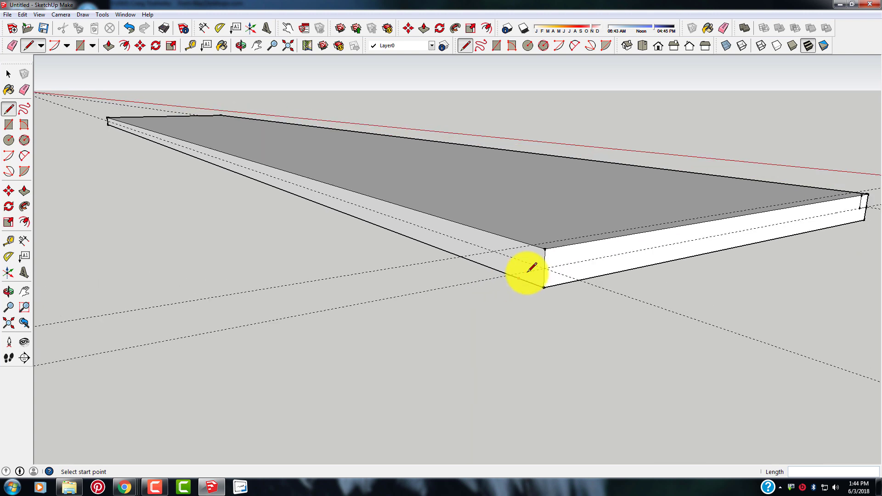
scroll(543, 263, "up", 3)
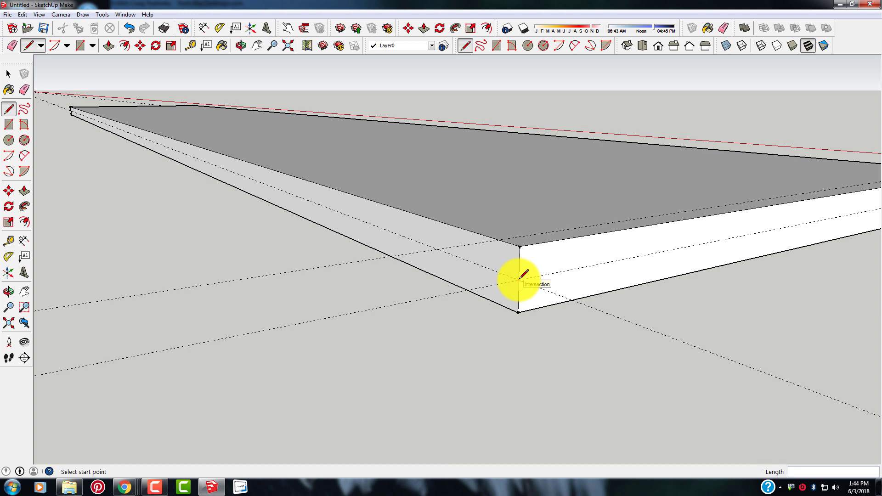
left_click(519, 278)
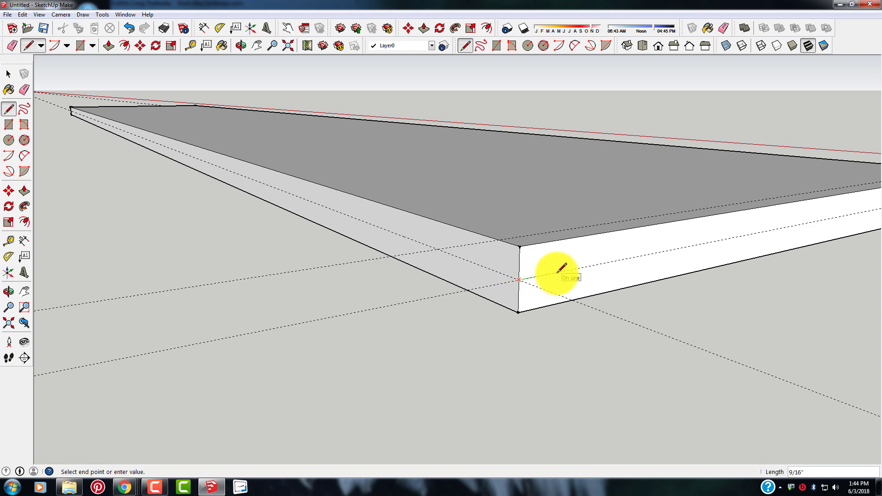
scroll(506, 285, "down", 5)
middle_click_drag(459, 289, 238, 319)
scroll(374, 344, "down", 3)
scroll(191, 305, "down", 2)
mouse_move(191, 305)
middle_mouse_down()
mouse_move(669, 256)
mouse_move(258, 293)
mouse_move(294, 299)
middle_mouse_up()
scroll(600, 417, "up", 3)
key("Escape")
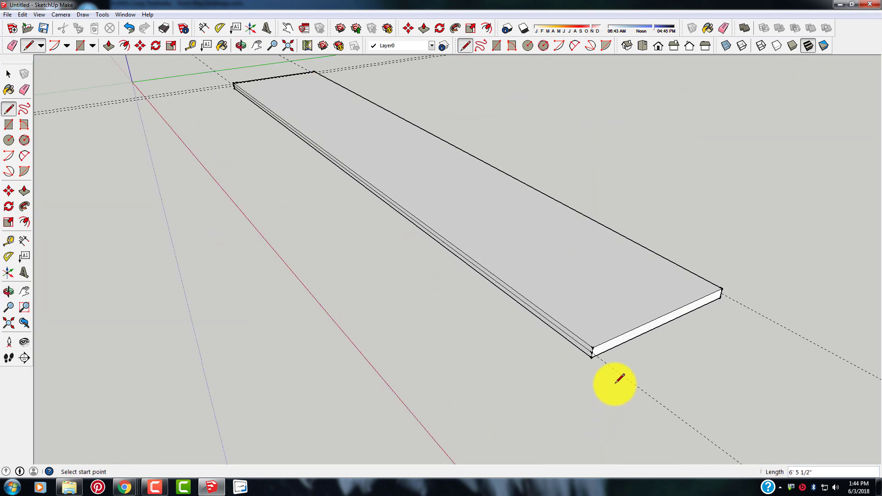
Step: Draw a 3/8 inch square on the far short end at its upper front corner, starting from the end of the front-side line
scroll(598, 349, "up", 5)
scroll(581, 313, "up", 2)
scroll(574, 311, "up", 3)
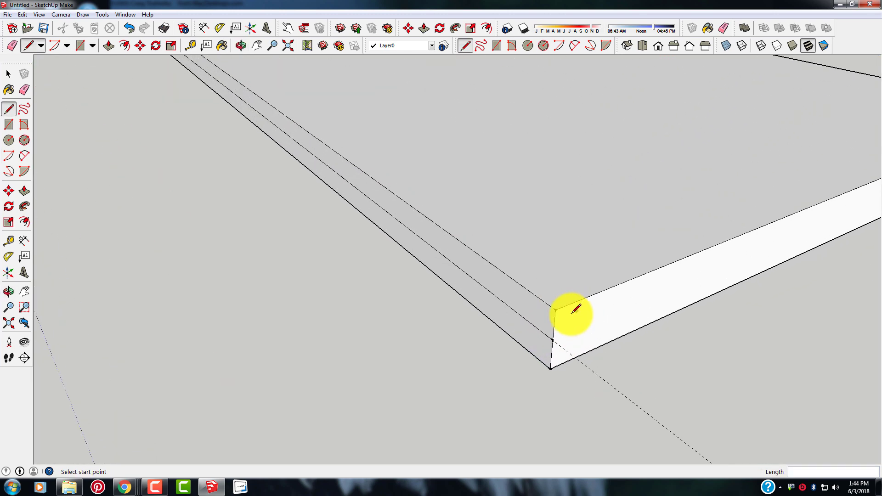
left_click(553, 340)
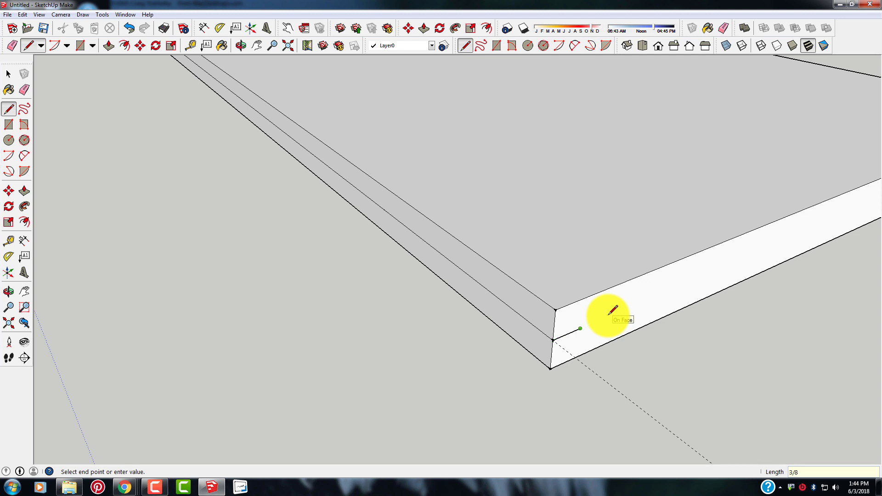
key("Return")
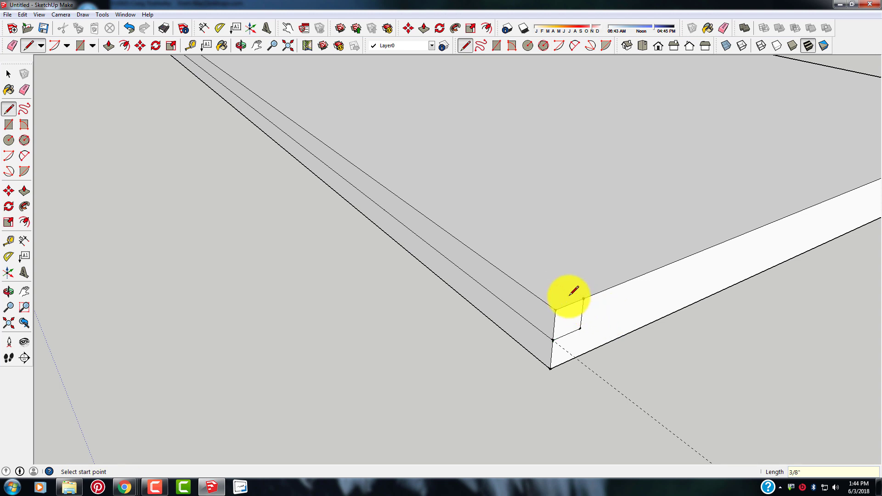
Step: Draw a line along the top face, 3/8 inch inside the front long edge, joining the inner upper corners of both small end squares
left_click(585, 296)
scroll(659, 349, "down", 10)
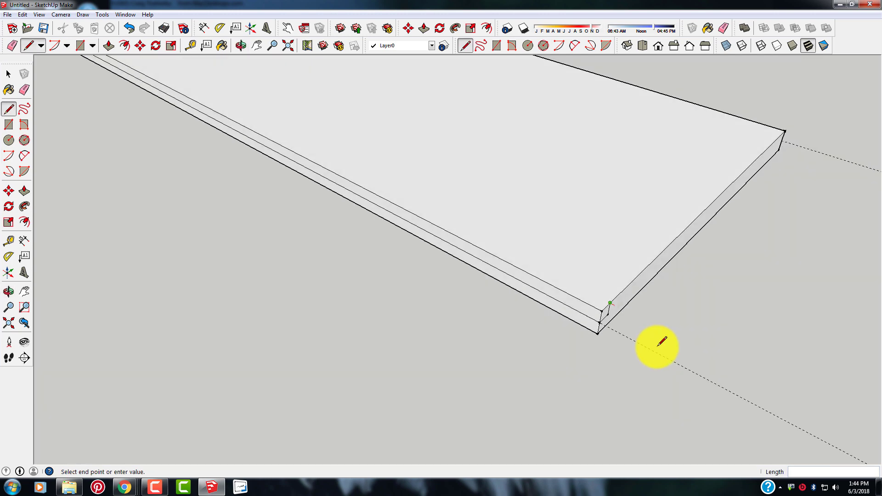
middle_click_drag(290, 168, 102, 344)
scroll(199, 349, "up", 6)
scroll(321, 255, "up", 3)
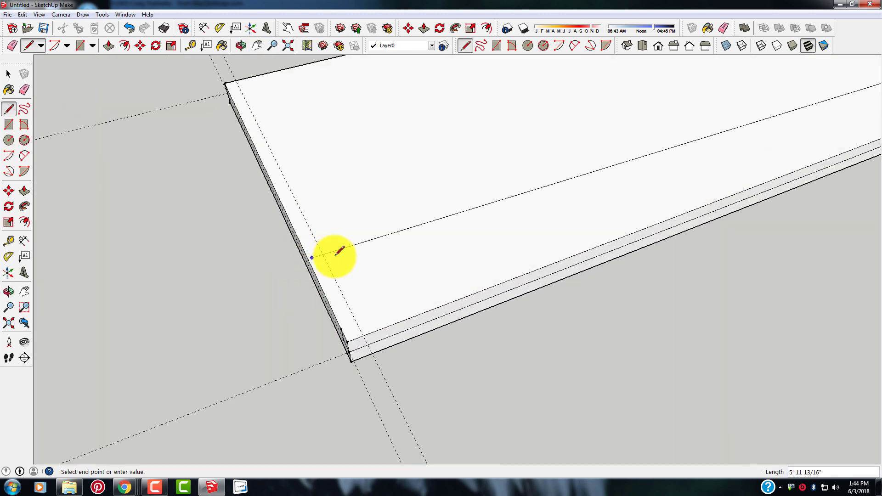
scroll(381, 271, "up", 3)
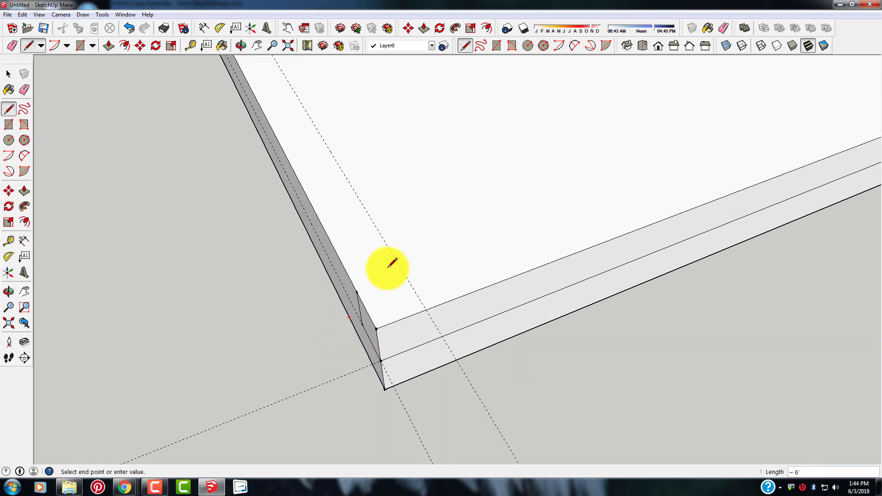
left_click(357, 291)
scroll(429, 346, "down", 3)
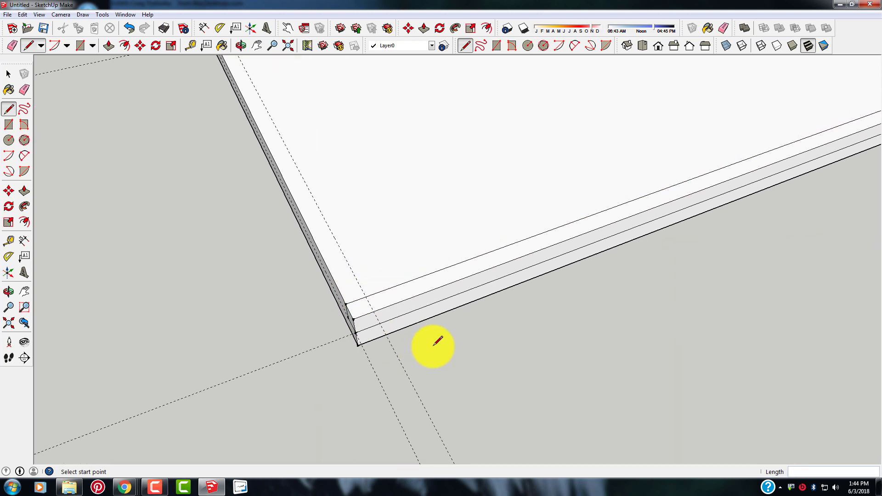
Step: Erase the guides on the near short end, across the top face near that end, and along the front long side
middle_click_drag(46, 147, 509, 276)
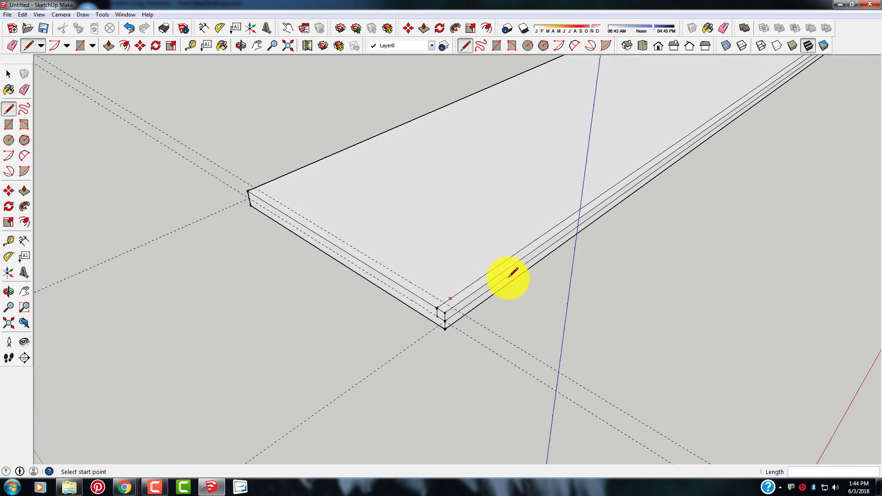
scroll(478, 320, "up", 3)
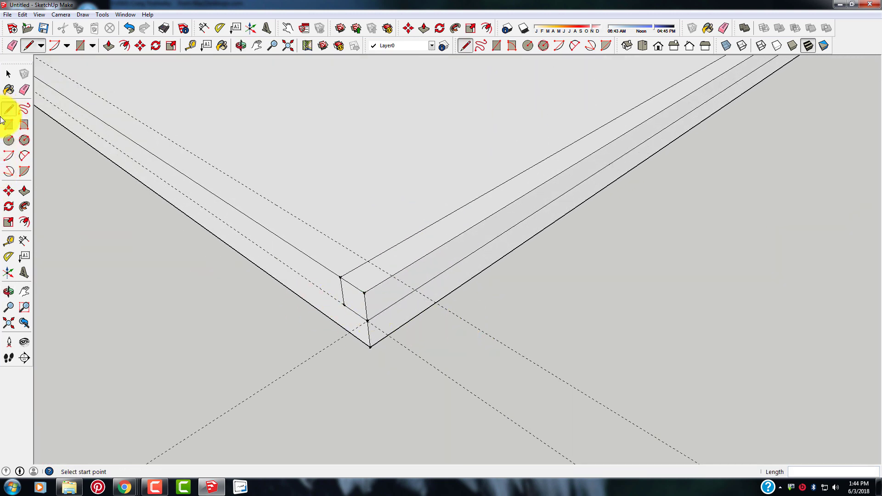
left_click(23, 90)
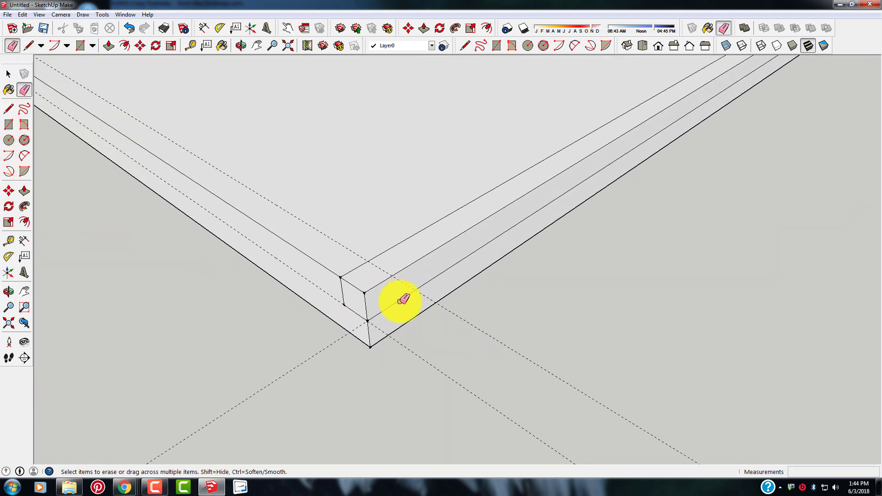
left_click(472, 324)
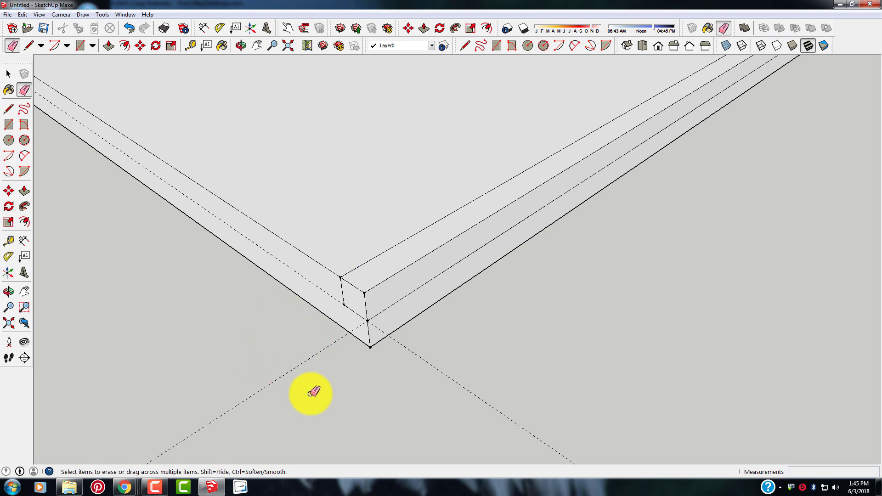
left_click(454, 379)
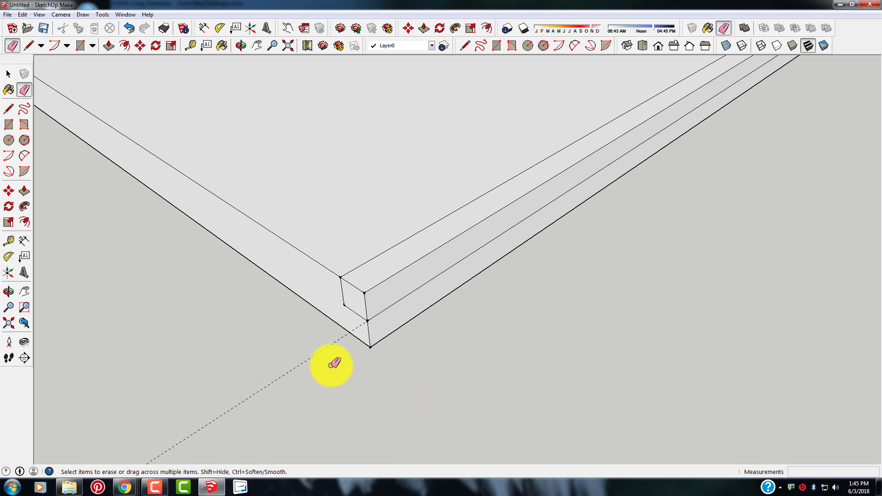
left_click_drag(321, 347, 328, 355)
Step: Erase the board's upper front long edge and the outer edges of the small square on the near short end
scroll(325, 356, "down", 5)
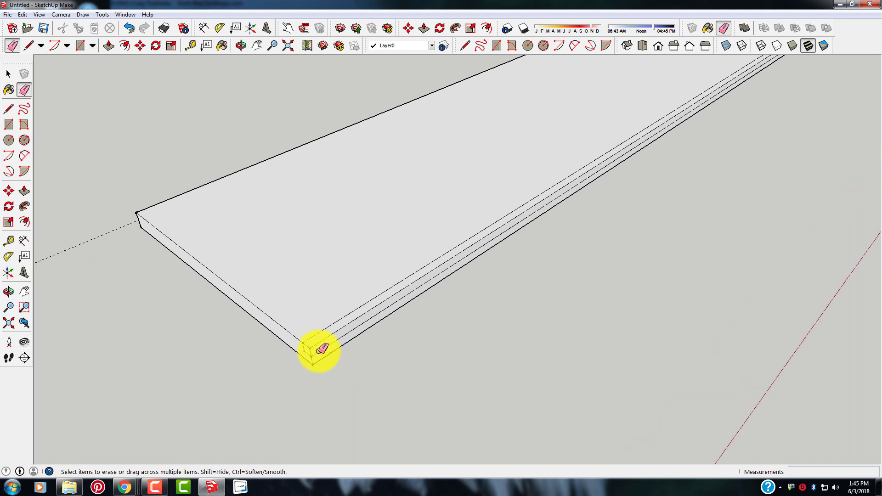
scroll(317, 338, "up", 3)
scroll(317, 332, "up", 2)
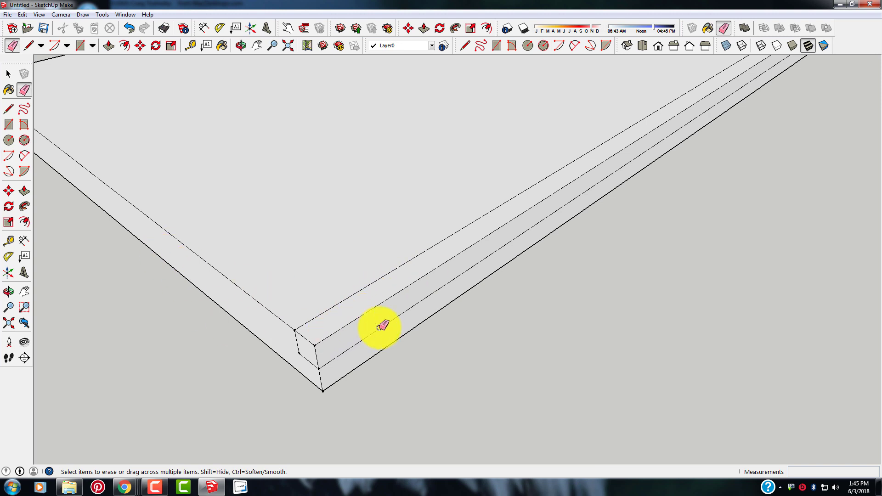
left_click(354, 319)
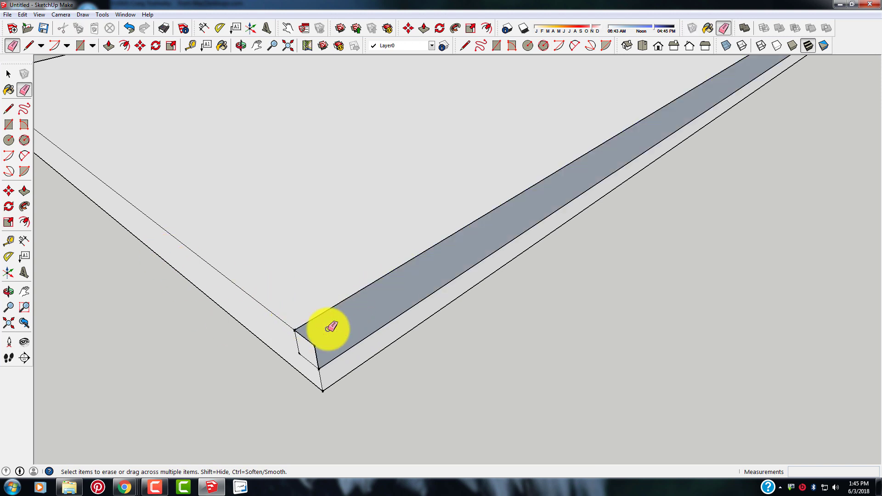
left_click(312, 346)
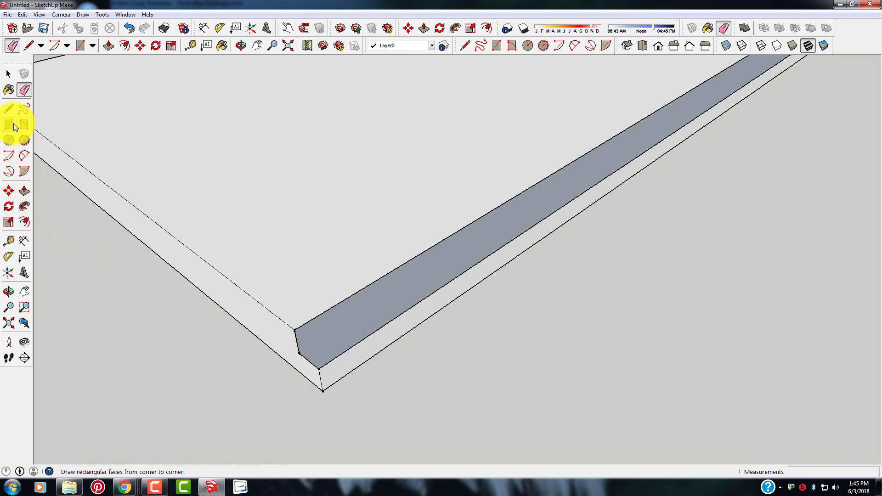
Step: Draw a 6' line between the inner lower corners of the small end squares to close the rabbet faces along the front
left_click(9, 110)
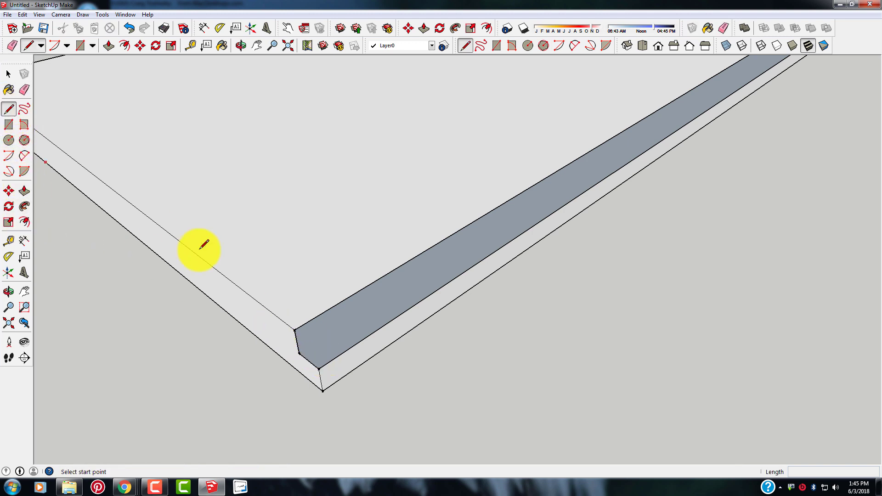
left_click(300, 353)
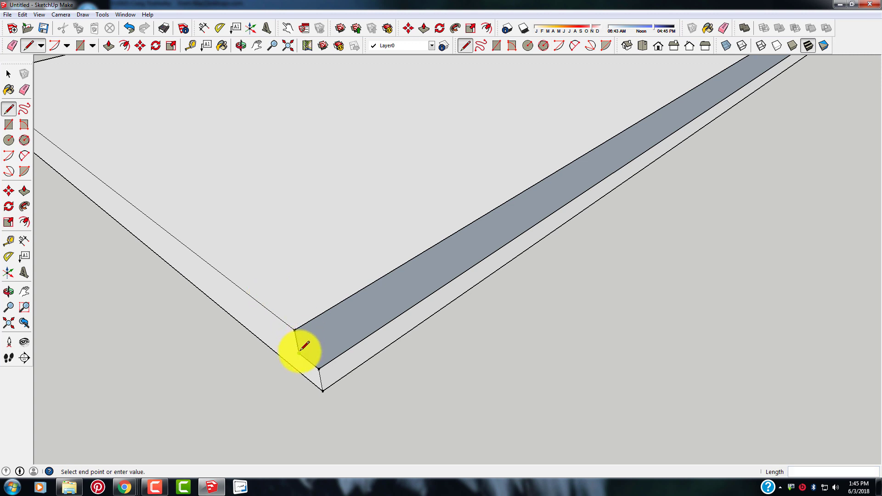
scroll(298, 352, "down", 6)
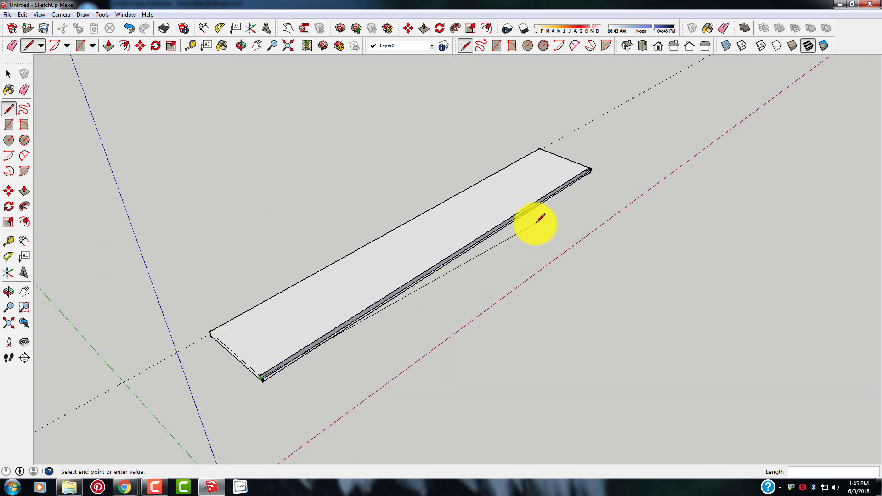
scroll(643, 129, "up", 5)
scroll(551, 186, "up", 5)
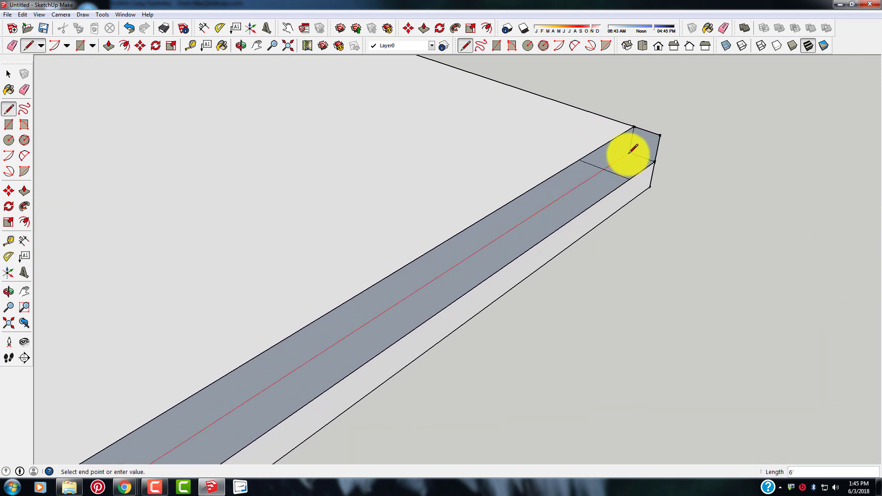
left_click(629, 153)
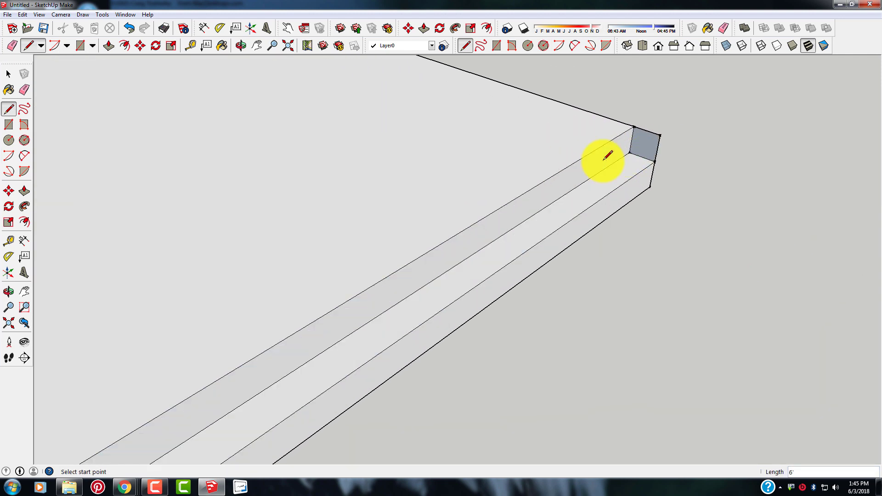
Step: Erase the leftover outer edges of the small square on the far short end to open the rabbet there
left_click(24, 90)
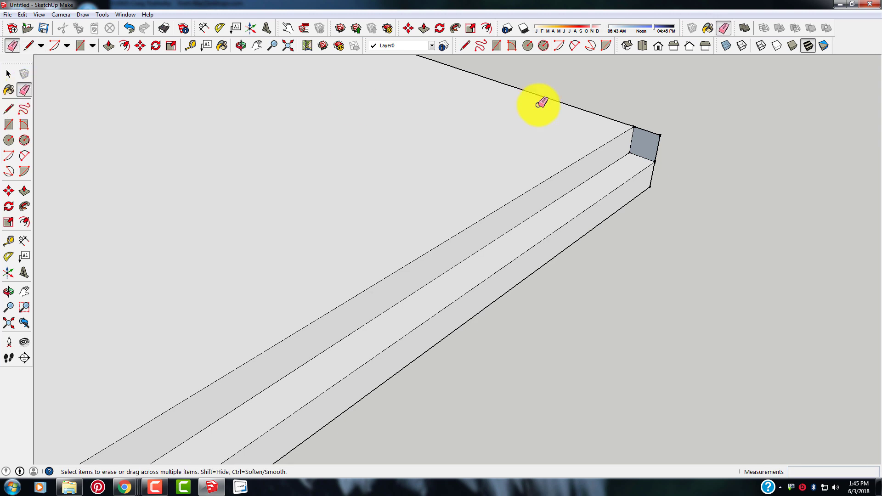
left_click(650, 131)
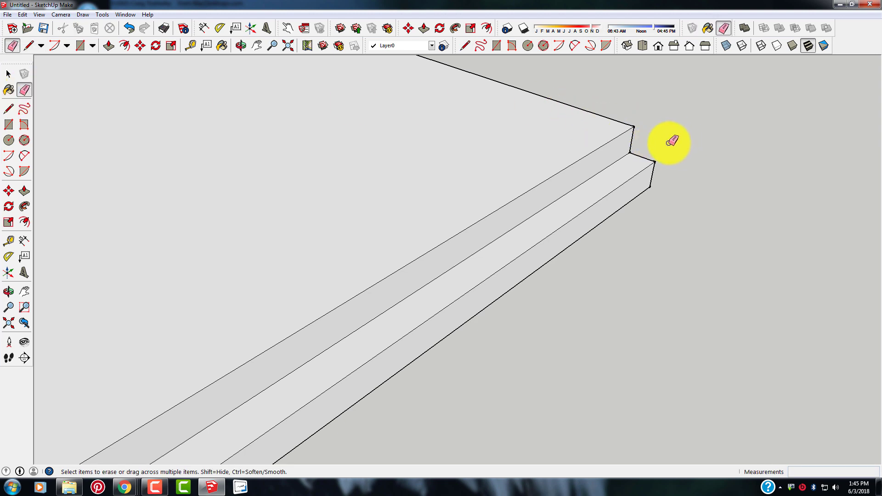
scroll(597, 175, "down", 3)
Step: Examine the rabbet along the board's front long edge and its stepped profile at the near short end
mouse_move(634, 190)
middle_mouse_down()
mouse_move(449, 193)
mouse_move(395, 233)
mouse_move(292, 272)
mouse_move(222, 258)
mouse_move(237, 265)
middle_mouse_up()
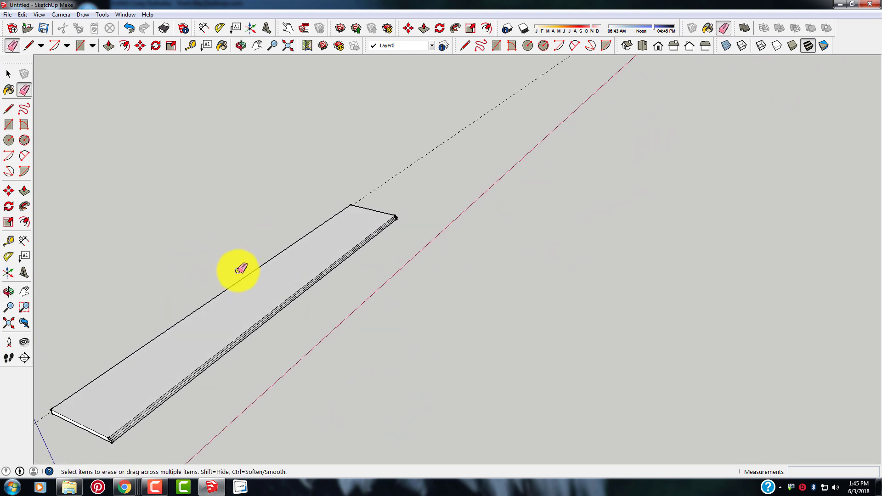
scroll(68, 421, "up", 5)
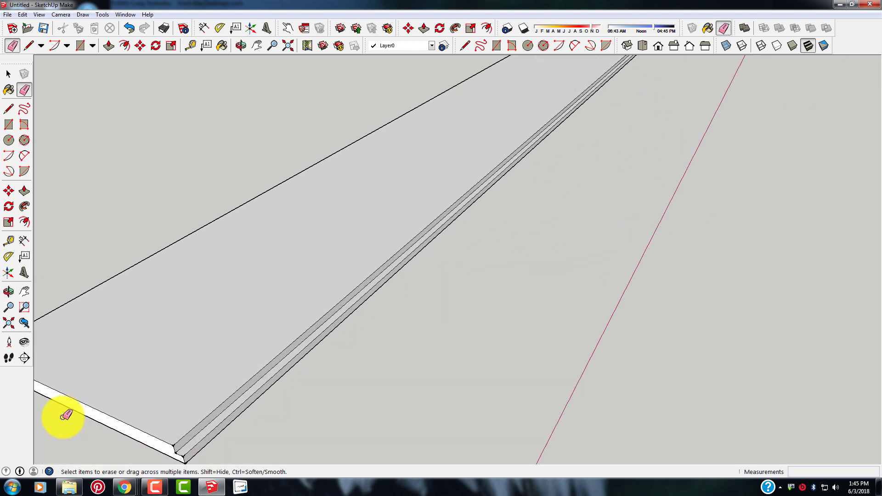
scroll(319, 312, "up", 2)
scroll(329, 331, "down", 3)
scroll(248, 374, "up", 2)
scroll(248, 374, "down", 2)
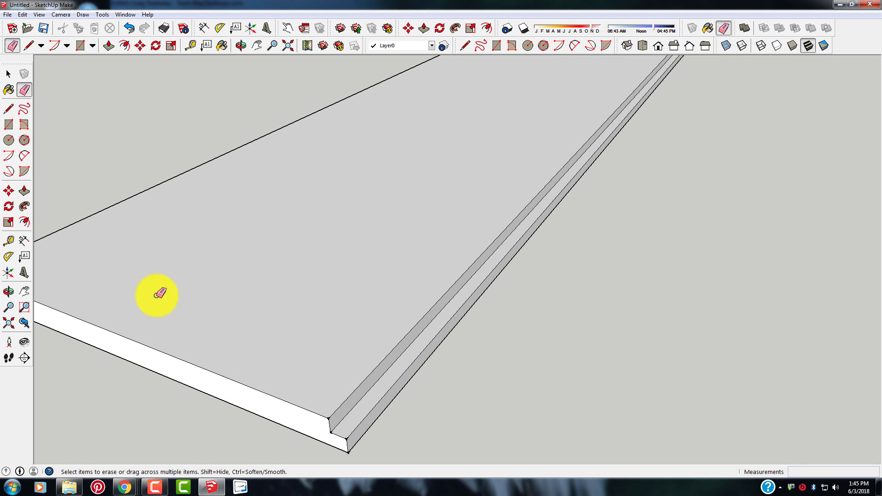
scroll(404, 294, "down", 2)
scroll(317, 310, "up", 2)
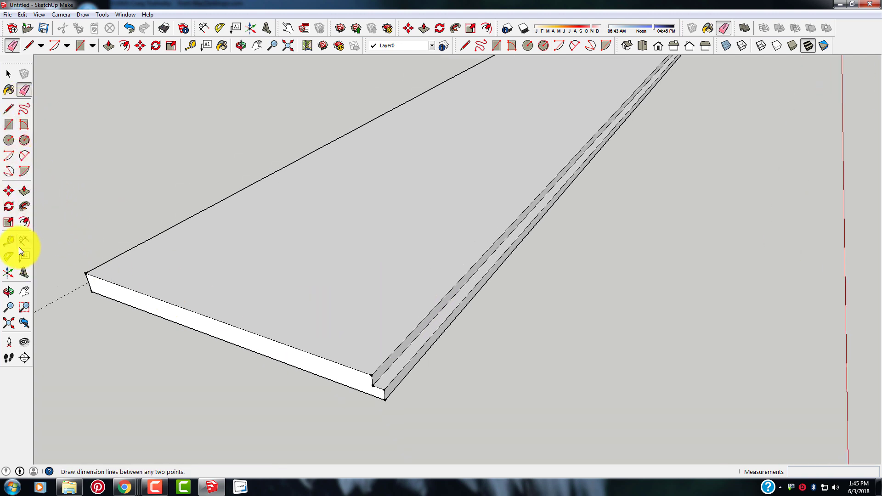
Step: Place a guide 3/8" in from the near short end's top edge and draw a 3/8" vertical line down the front rabbet wall from it
left_click(10, 240)
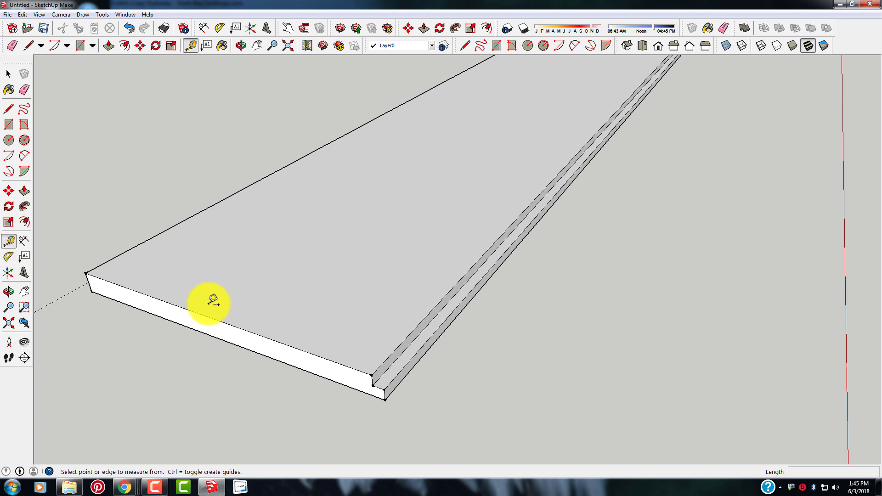
left_click(358, 366)
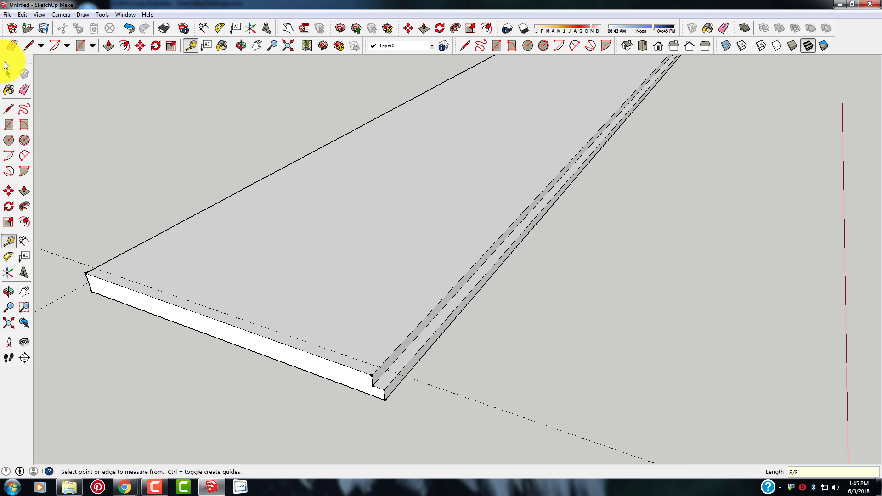
left_click(10, 110)
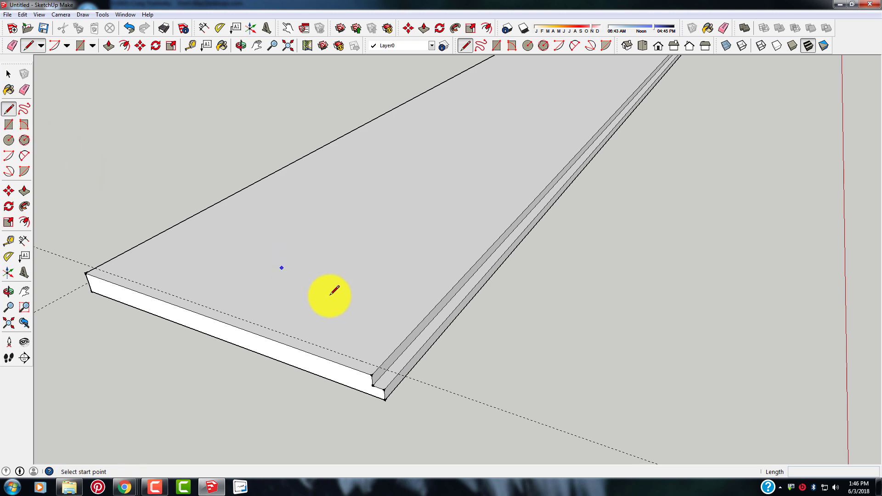
scroll(372, 375, "up", 2)
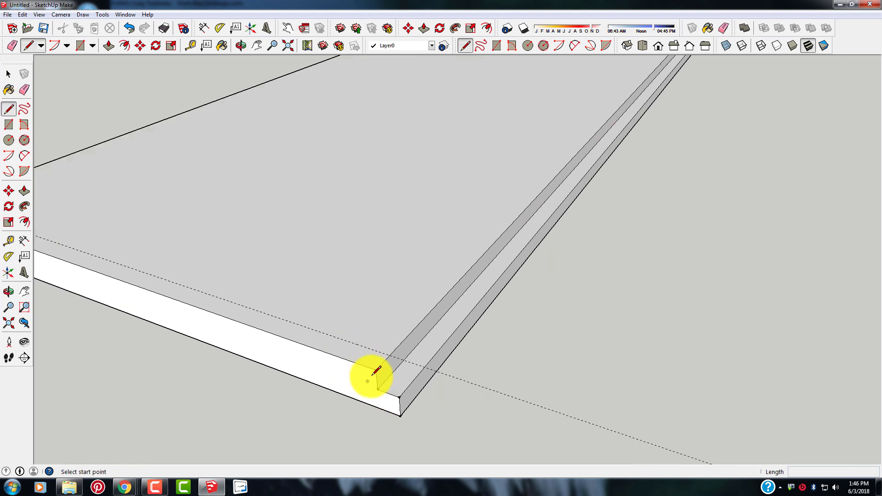
left_click(391, 357)
scroll(398, 370, "up", 2)
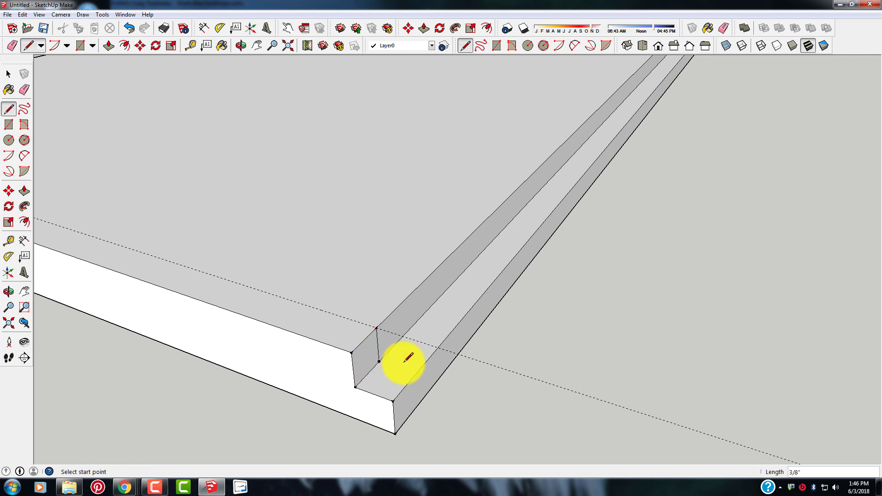
Step: Draw an 11 5/8" line along the guide across the board's top face, from the front rabbet to the back long edge
scroll(396, 354, "down", 2)
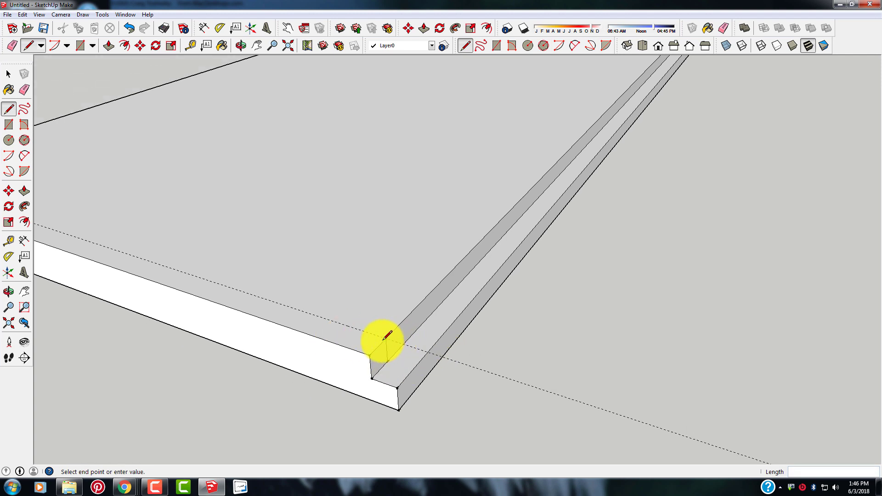
scroll(414, 338, "down", 5)
scroll(325, 282, "up", 6)
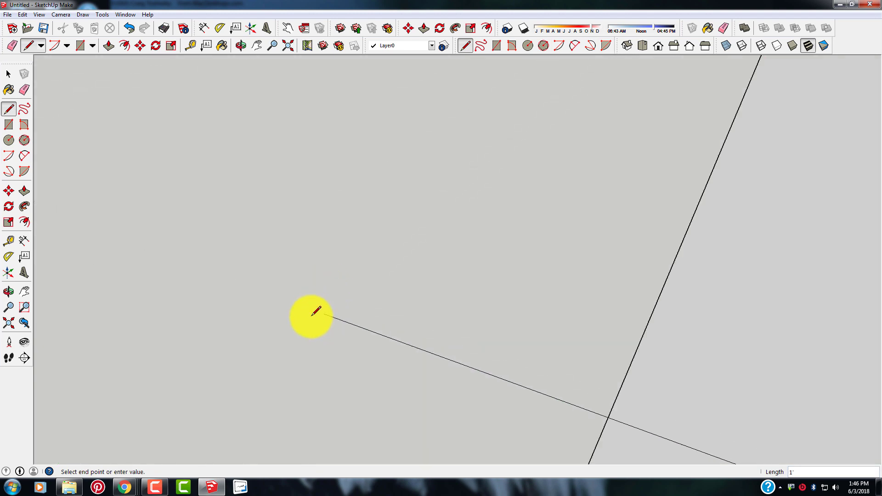
scroll(363, 317, "down", 3)
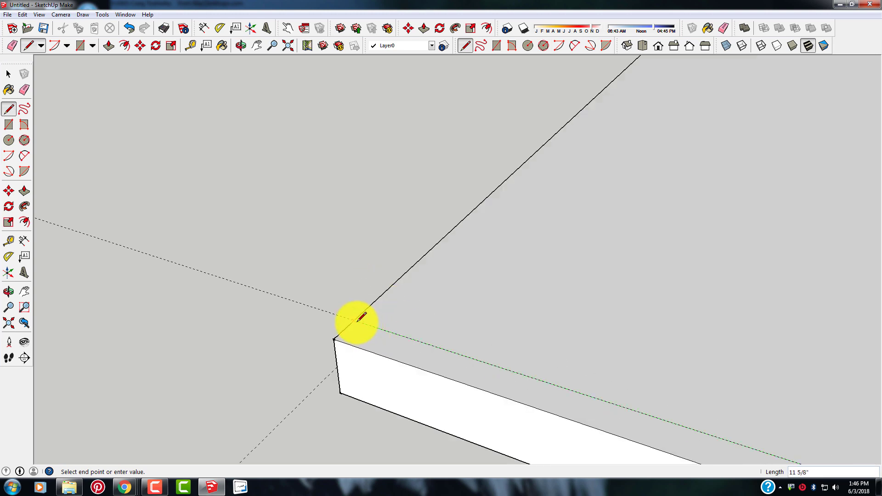
Step: Draw two 3/8" lines along the guides on the back long face to form a small square at the near short end's corner
middle_click_drag(334, 319, 502, 335)
scroll(429, 364, "up", 2)
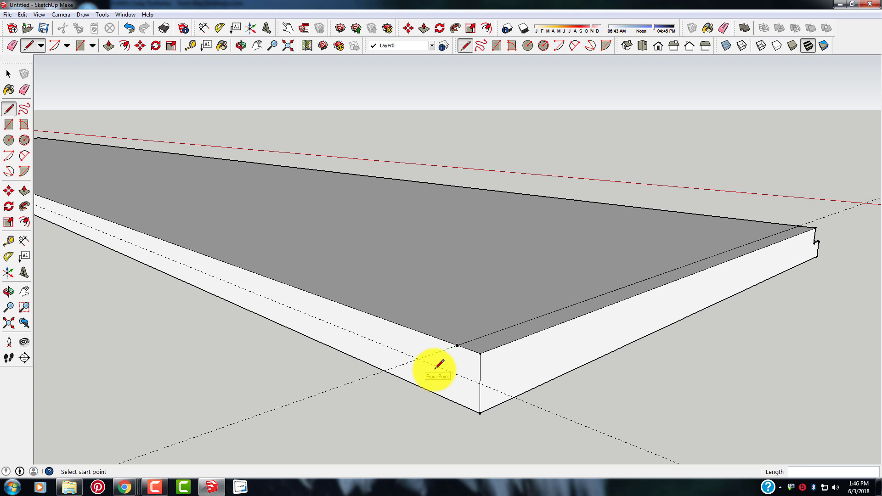
left_click(463, 340)
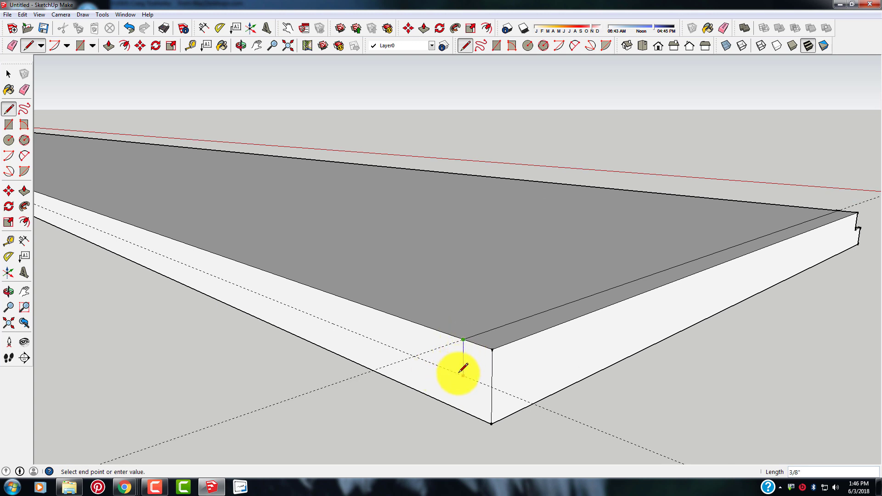
left_click(463, 376)
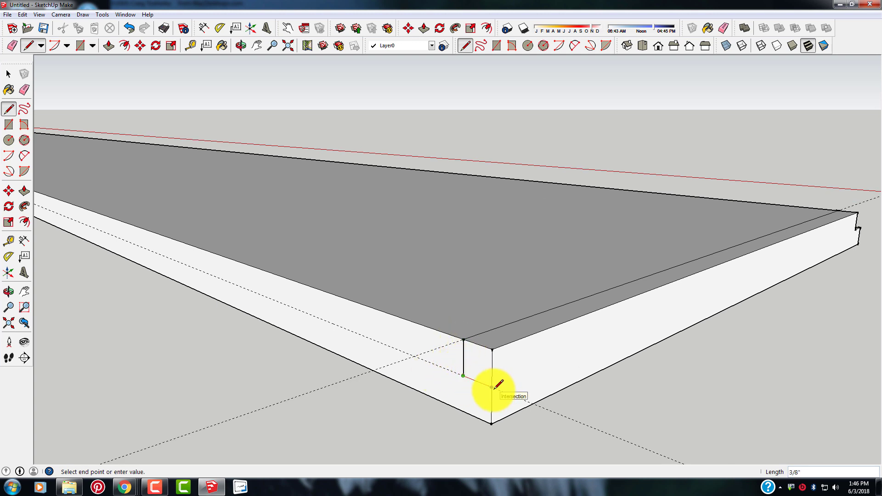
Step: Erase the two guides running past the small square at the board's back corner
scroll(396, 382, "down", 2)
scroll(393, 391, "down", 2)
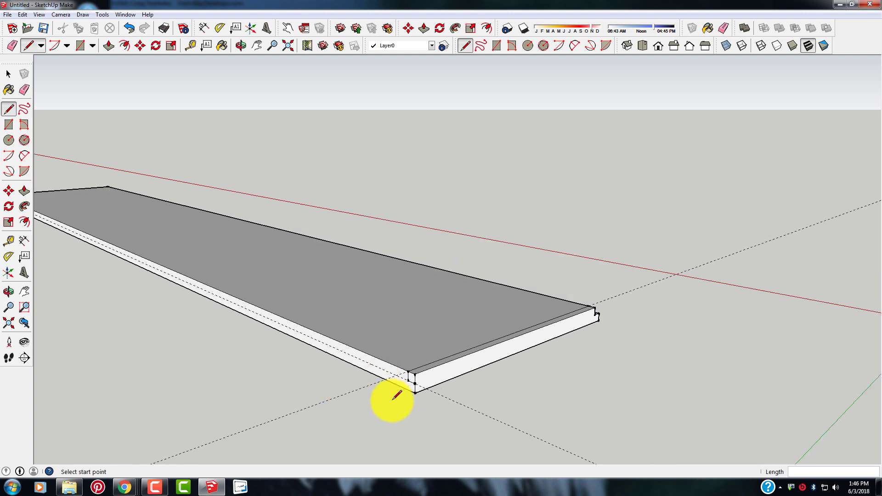
scroll(322, 358, "up", 3)
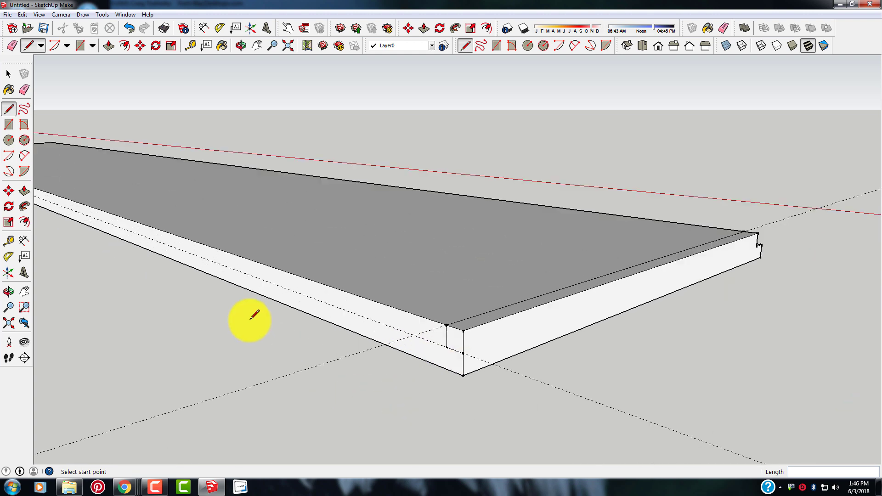
left_click(22, 92)
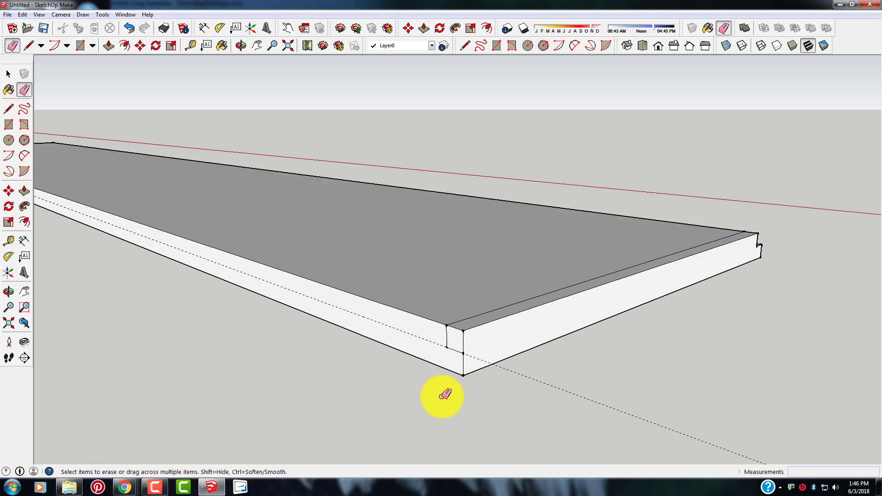
left_click_drag(577, 380, 554, 403)
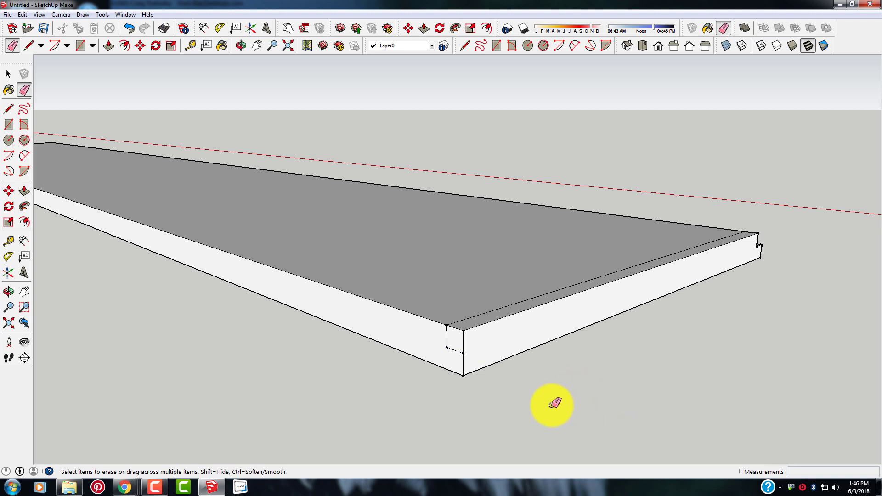
scroll(489, 359, "up", 2)
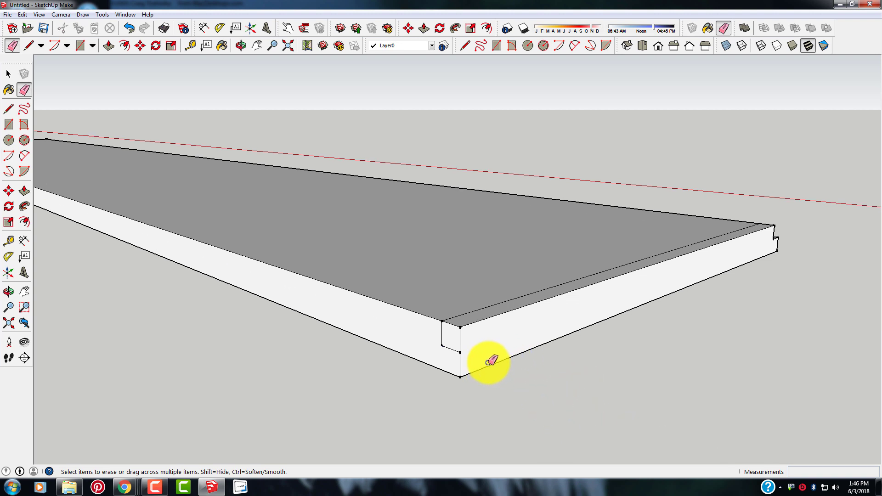
left_click(457, 336)
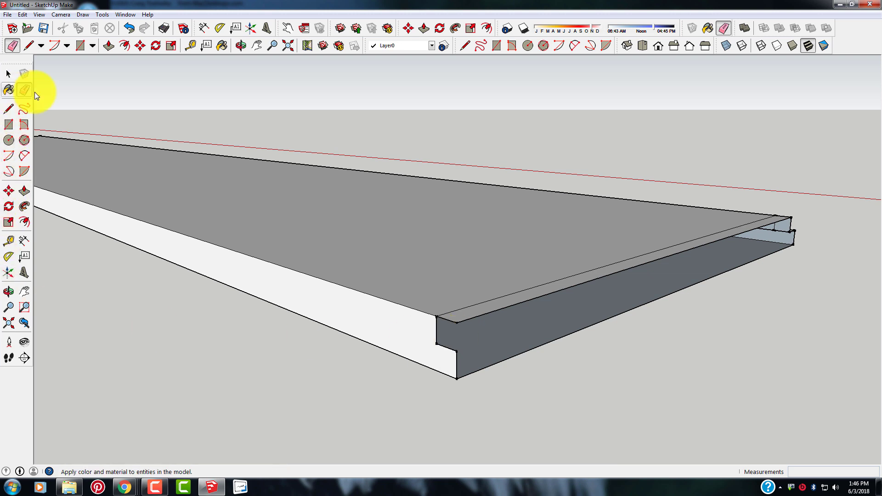
left_click(129, 29)
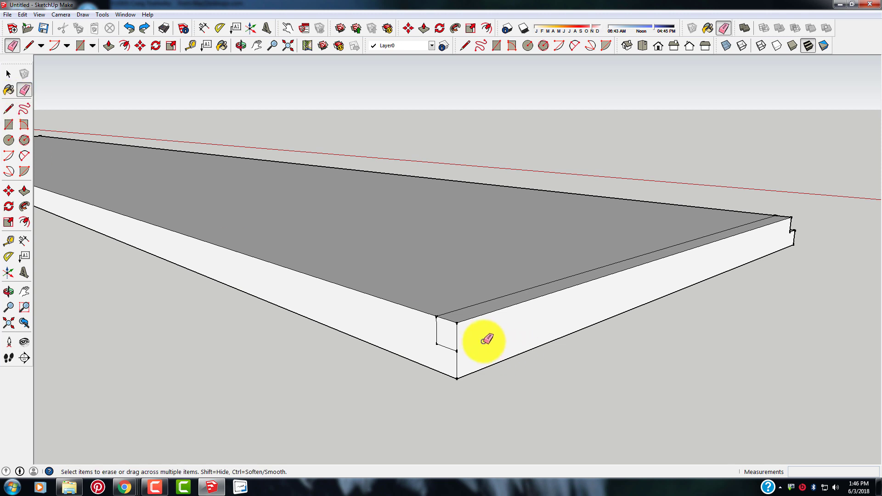
Step: Draw an 11 5/8" line across the short end face from the square's lower corner, and erase the end's upper edge and the square's outer edges
left_click(9, 107)
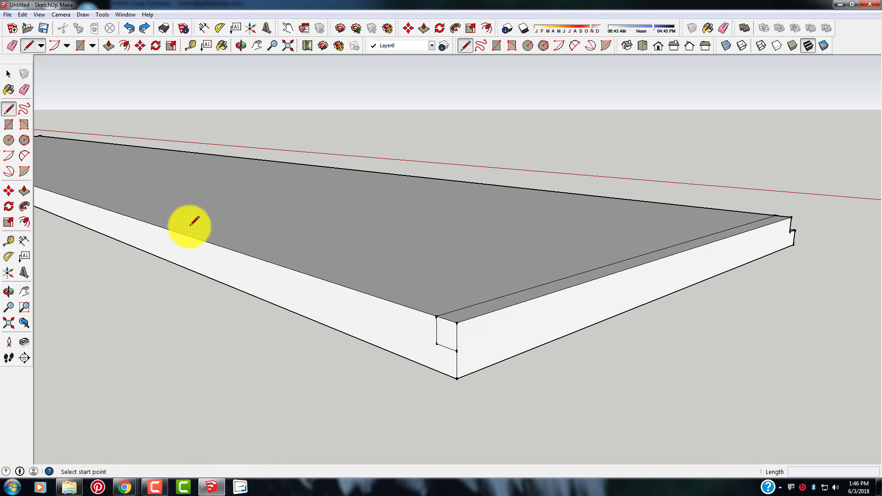
left_click(457, 351)
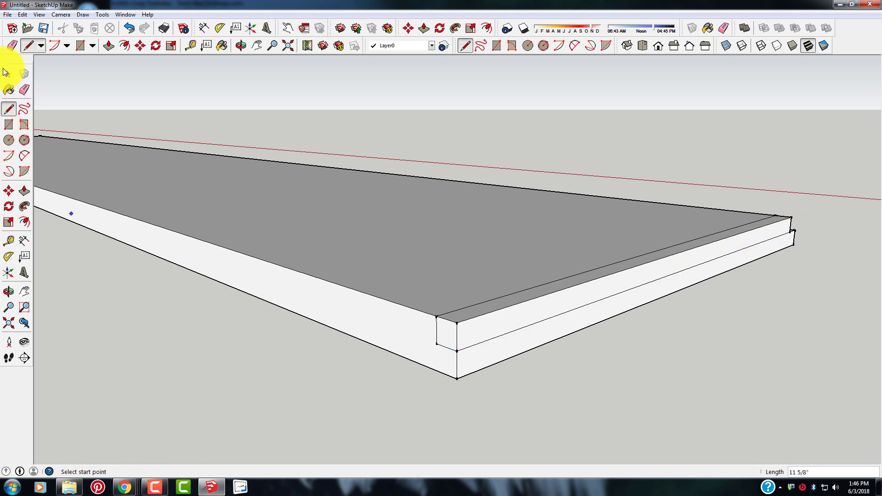
left_click(23, 89)
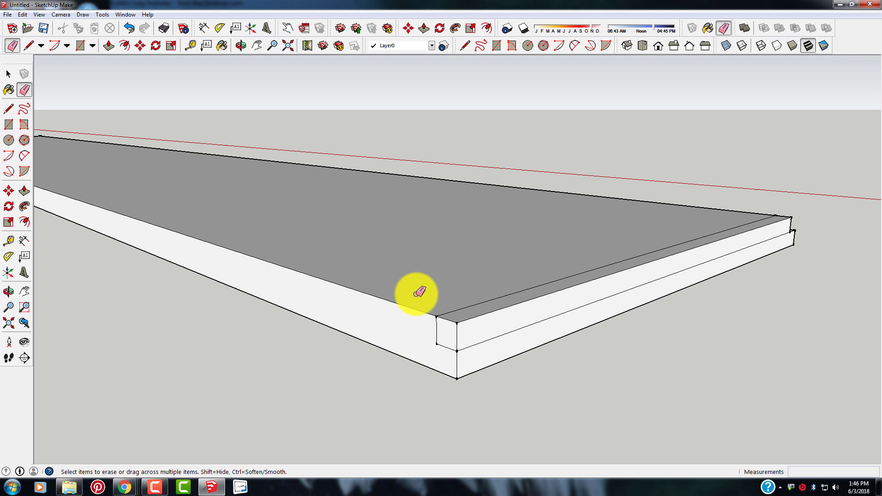
left_click(497, 311)
left_click(457, 335)
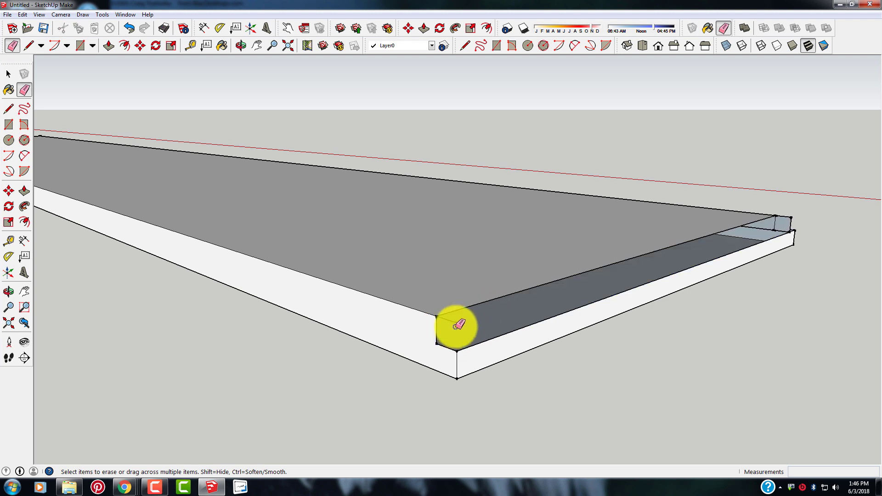
left_click(455, 317)
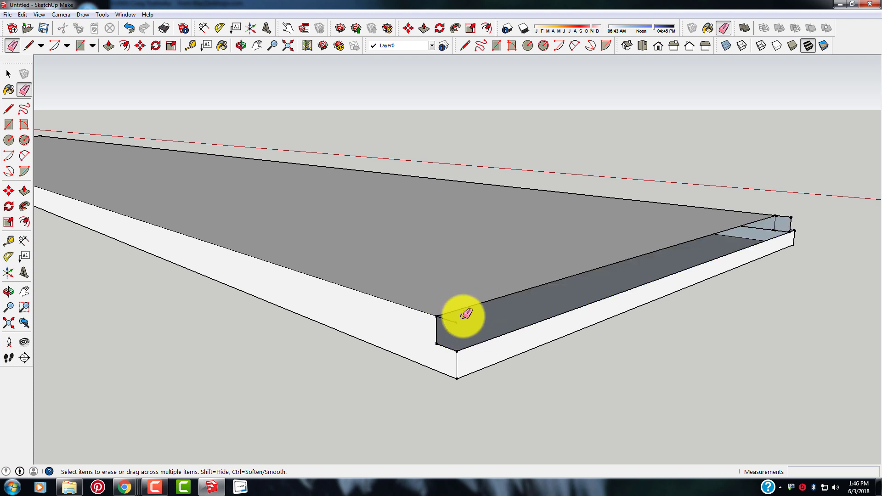
Step: Draw an 11 5/8" line along the short end between the rabbet's inner lower corners to close its faces
left_click(9, 109)
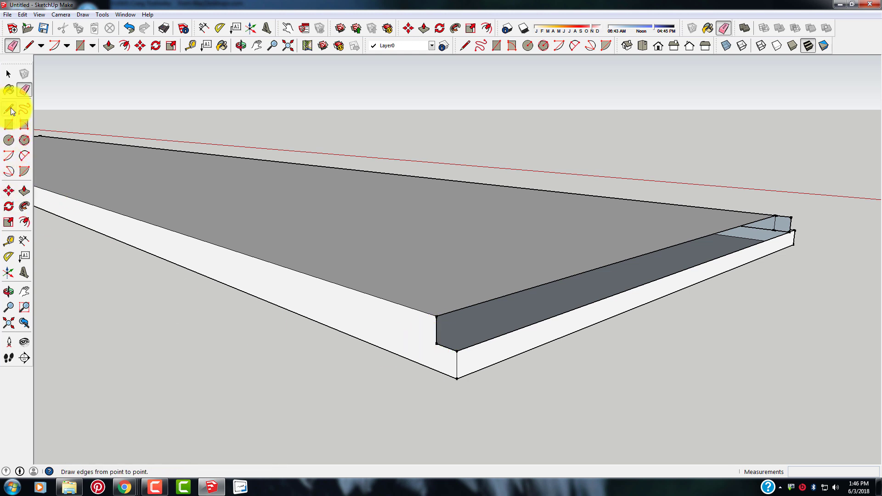
left_click(436, 342)
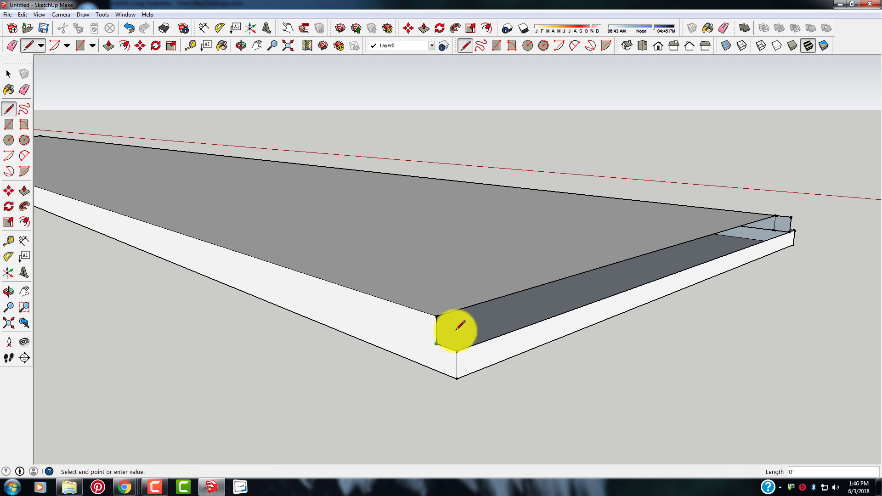
scroll(779, 225, "up", 2)
left_click(777, 229)
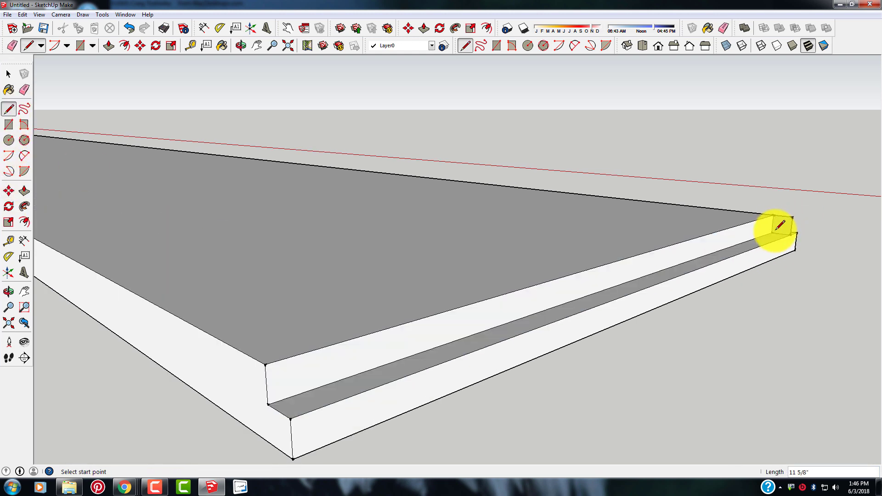
Step: Erase the leftover square edges and the stray line on the rabbet floor where the short-end and front rabbets meet
left_click(26, 90)
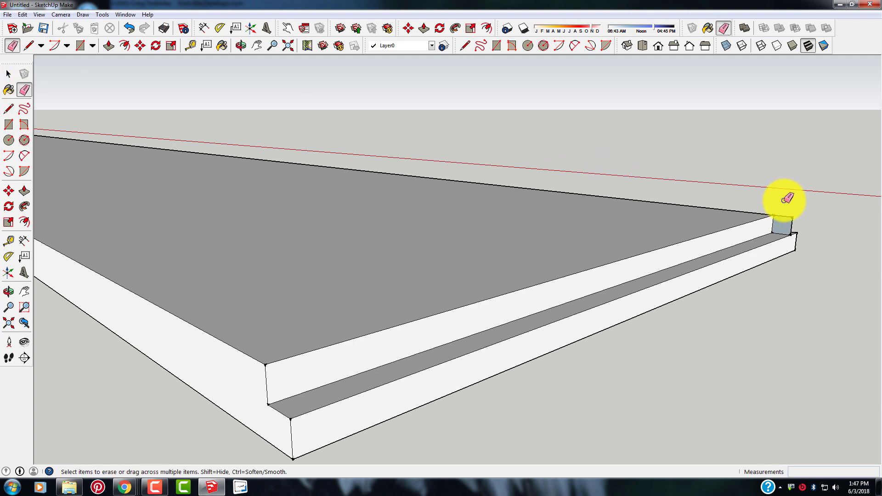
mouse_move(787, 256)
middle_mouse_down()
mouse_move(740, 270)
mouse_move(572, 284)
mouse_move(567, 315)
mouse_move(681, 348)
middle_mouse_up()
scroll(449, 266, "down", 5)
scroll(652, 363, "up", 5)
scroll(625, 368, "down", 2)
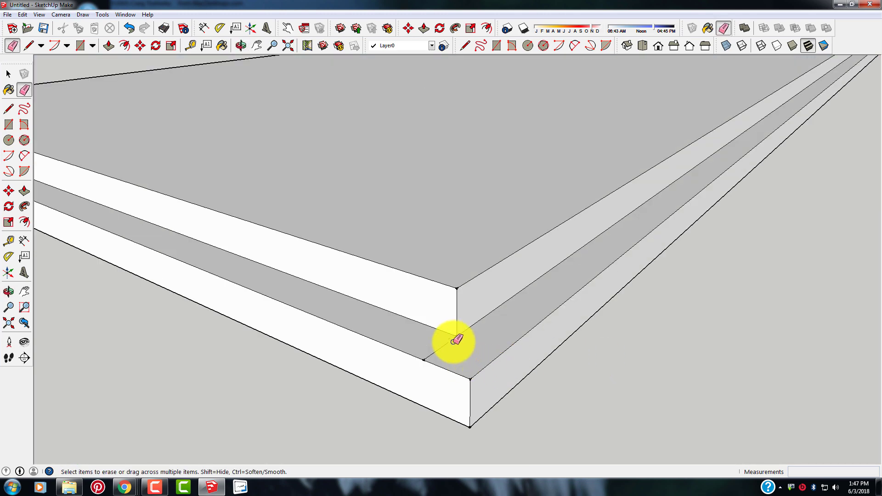
scroll(434, 337, "down", 5)
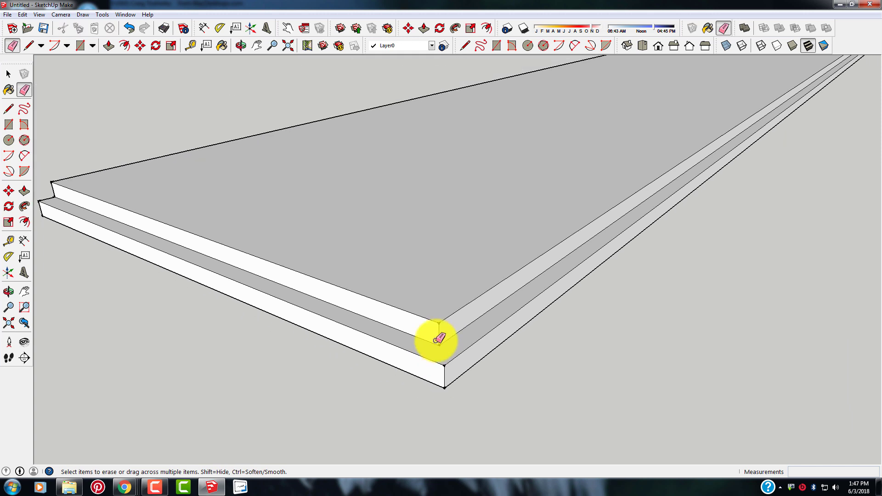
Step: Examine the board from several angles, checking the rabbets along the front long edge and the short end
scroll(443, 329, "down", 3)
mouse_move(442, 325)
middle_mouse_down()
mouse_move(508, 288)
mouse_move(391, 281)
middle_mouse_up()
scroll(187, 202, "down", 2)
scroll(346, 228, "up", 4)
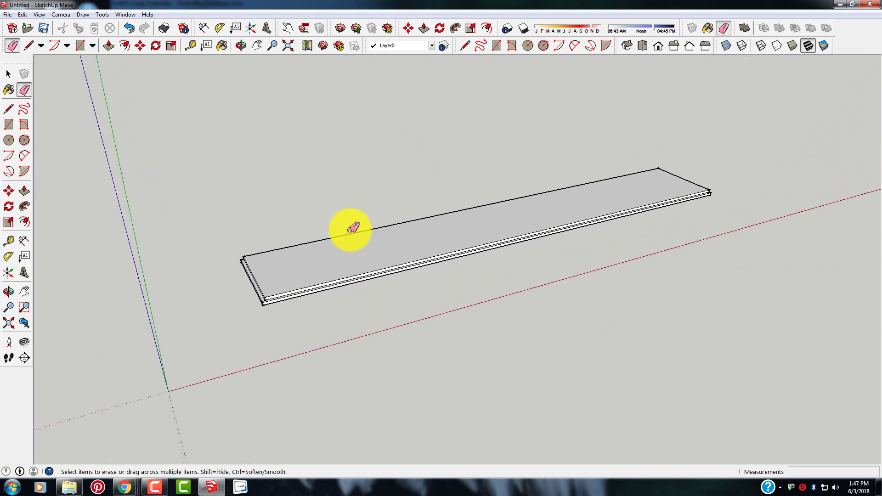
scroll(480, 229, "up", 1)
scroll(460, 237, "down", 2)
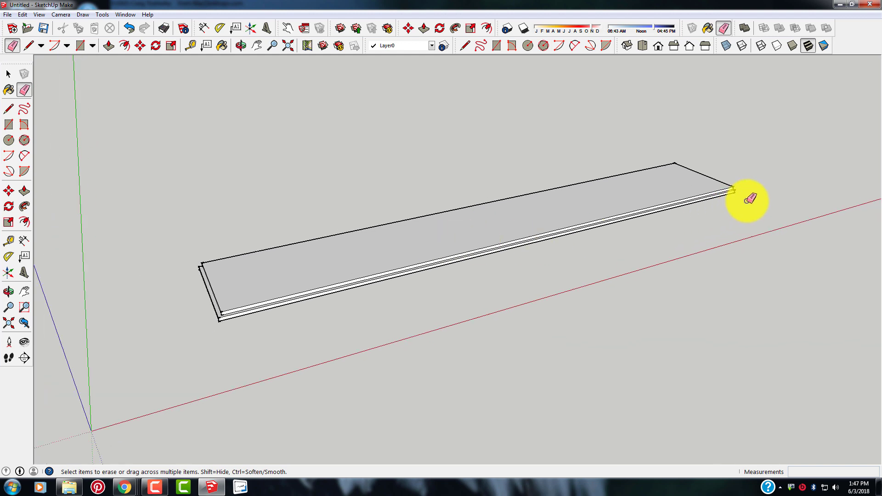
middle_click_drag(689, 142, 537, 202)
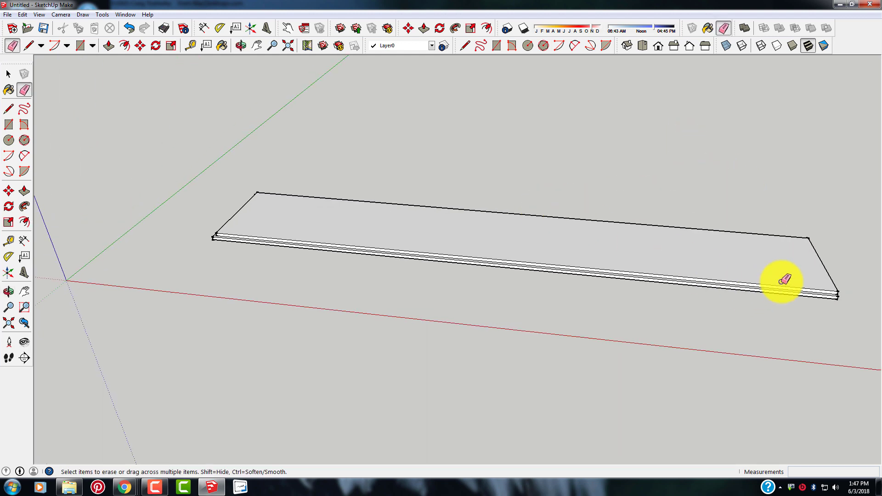
scroll(799, 293, "up", 2)
scroll(800, 293, "down", 3)
scroll(557, 258, "down", 2)
middle_click_drag(558, 257, 418, 292)
scroll(248, 278, "up", 5)
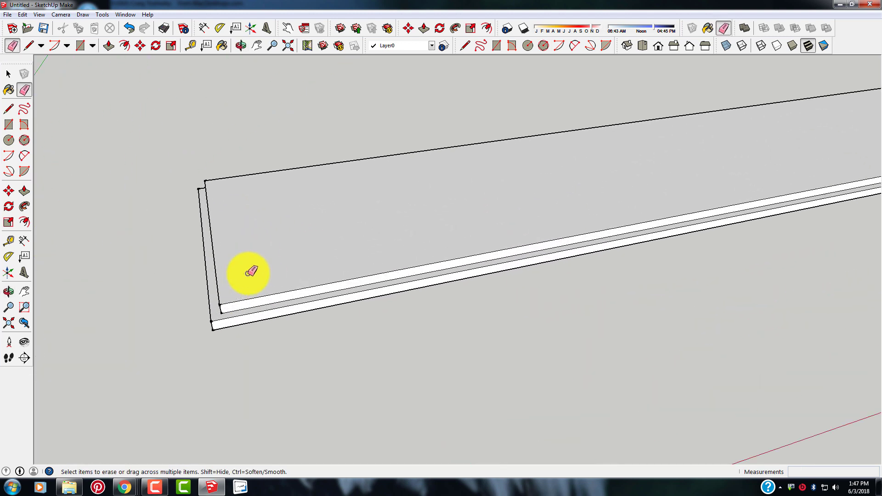
scroll(197, 274, "down", 1)
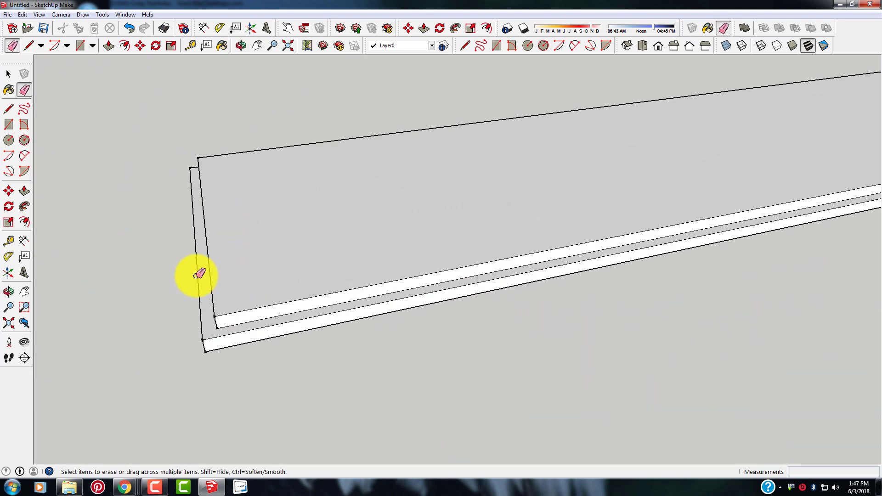
scroll(144, 284, "down", 2)
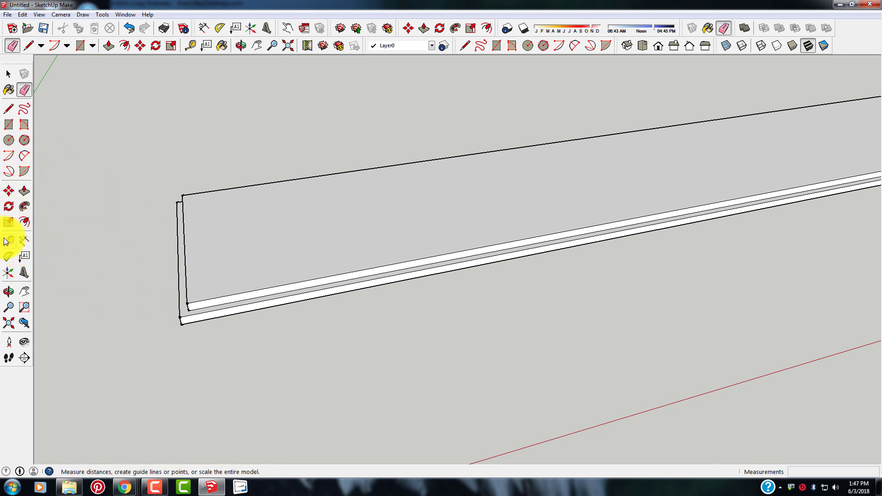
Step: Place a guide across the board's top face parallel to the short-end rabbet, and a second guide 0.75" farther along
left_click(17, 245)
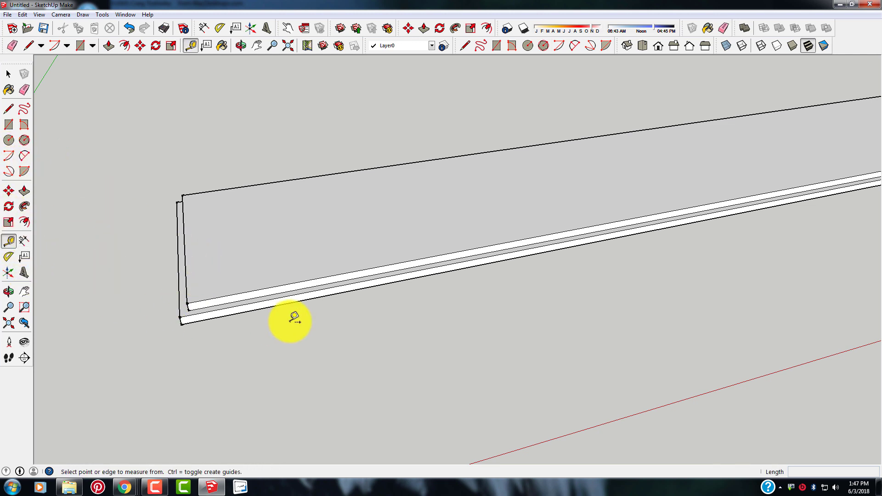
left_click(184, 241)
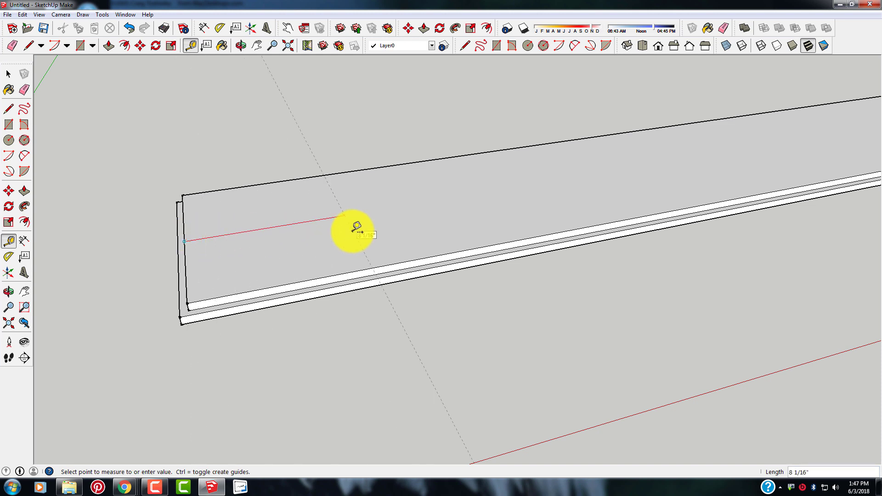
left_click(423, 213)
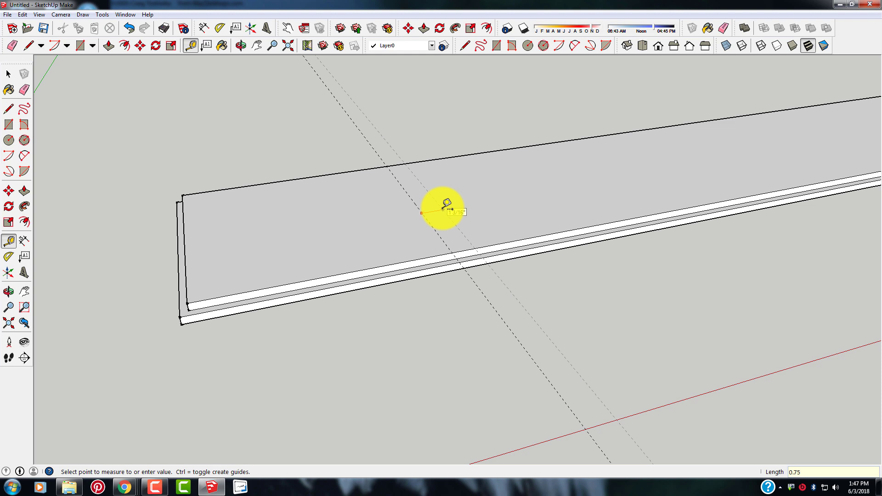
scroll(400, 220, "down", 1)
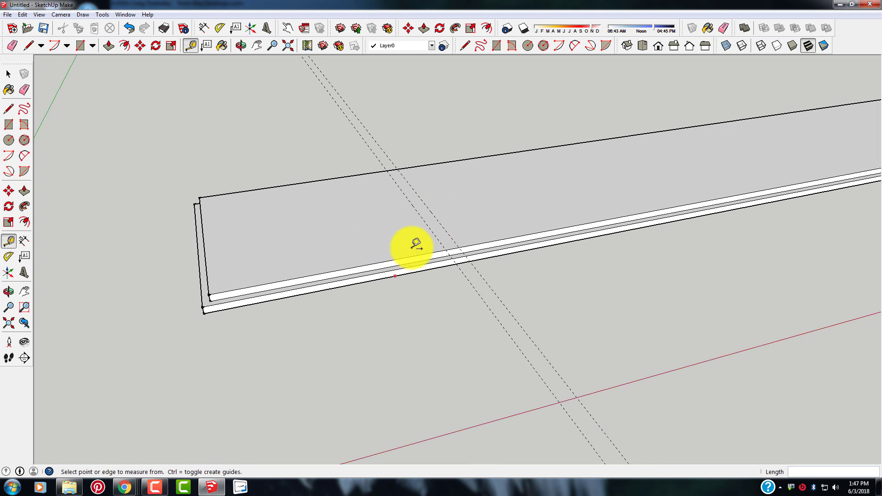
scroll(449, 246, "up", 2)
scroll(449, 256, "up", 3)
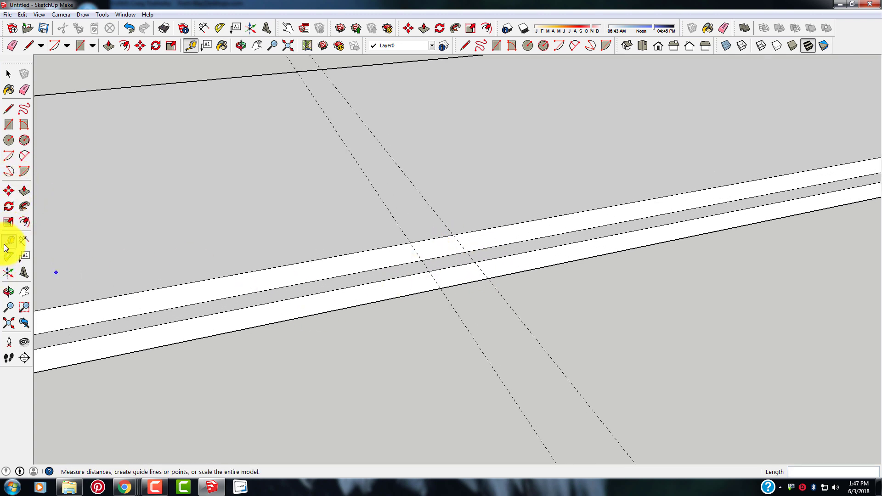
Step: Draw a 3/8" vertical line down the front rabbet's wall at each of the two guides
left_click(10, 111)
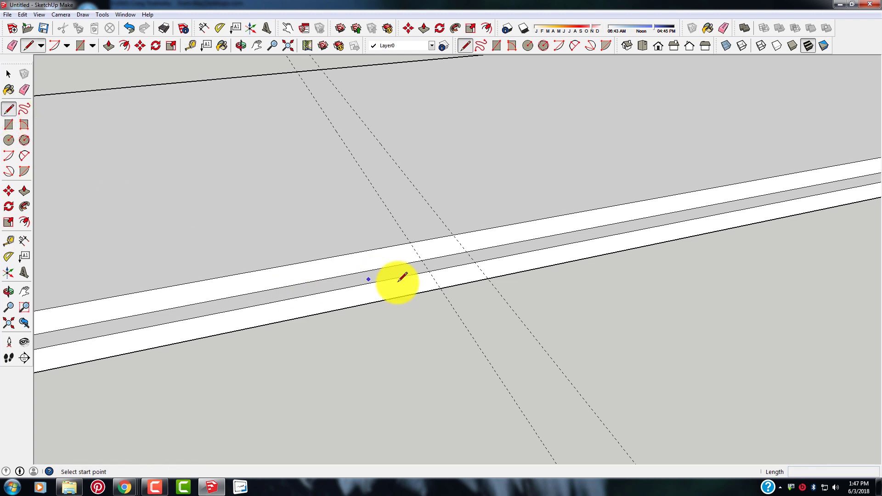
left_click(411, 241)
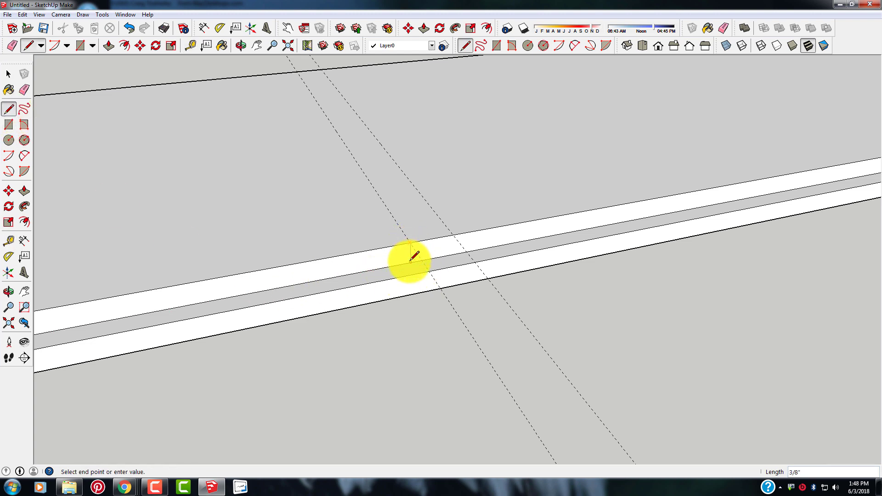
left_click(452, 254)
scroll(467, 270, "down", 2)
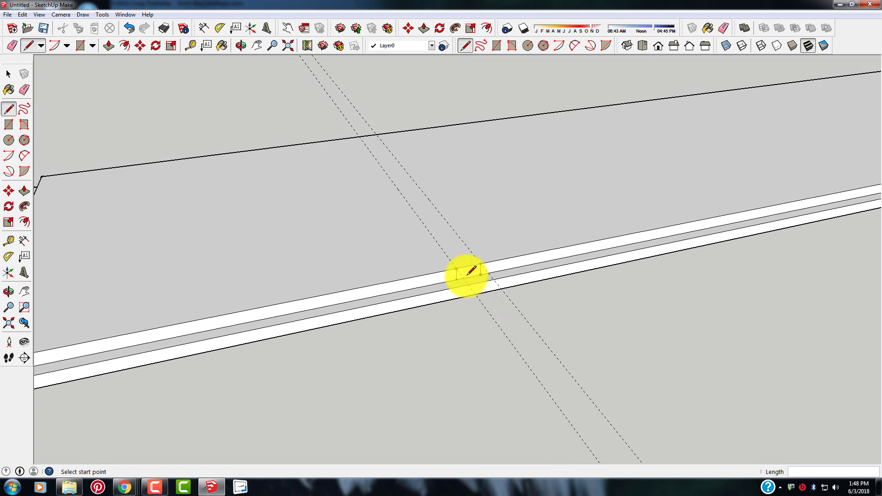
Step: Draw two 11 5/8" lines across the board's top face along the guides, from the front rabbet to the back edge
scroll(441, 239, "up", 1)
left_click(461, 275)
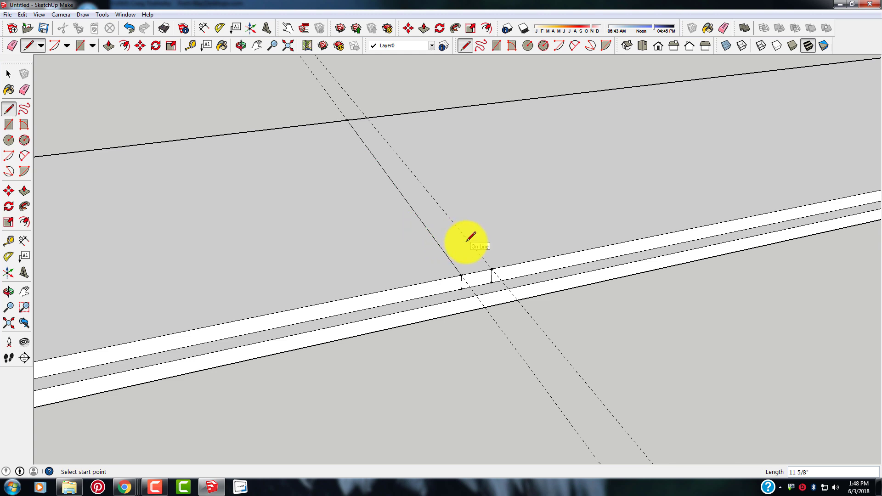
left_click(491, 268)
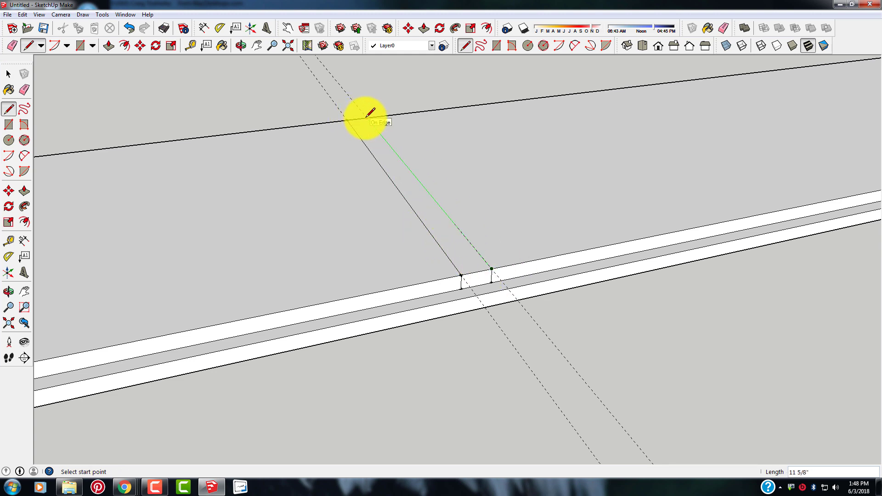
Step: Draw the groove's rectangular end profile on the back long edge, below the ends of the two crossing lines
scroll(469, 281, "down", 3)
middle_click_drag(469, 282, 449, 285)
scroll(138, 377, "up", 3)
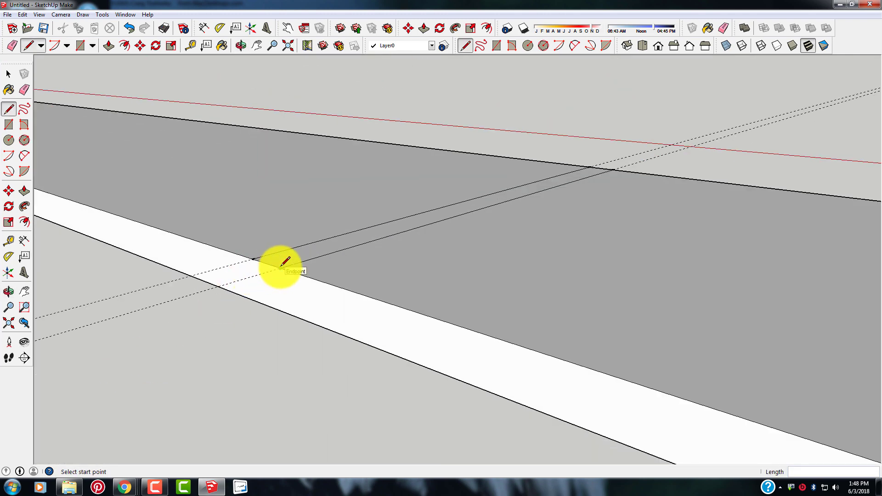
left_click(280, 267)
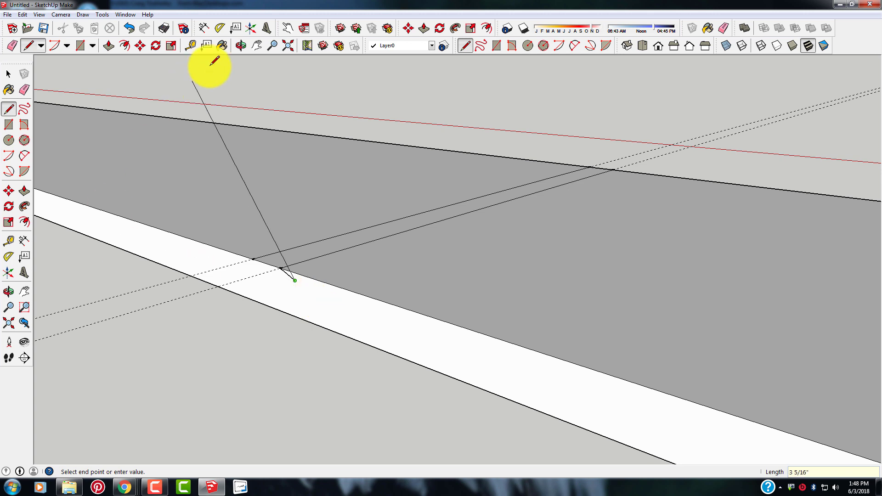
key("Escape")
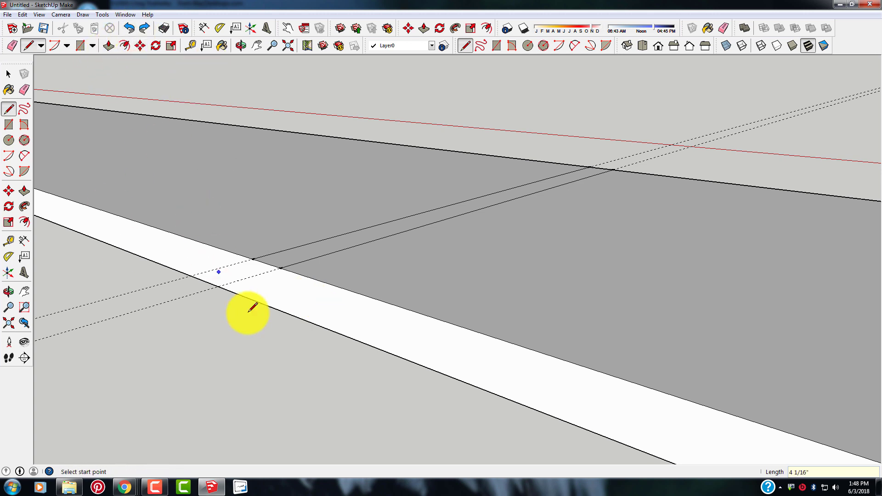
left_click(280, 268)
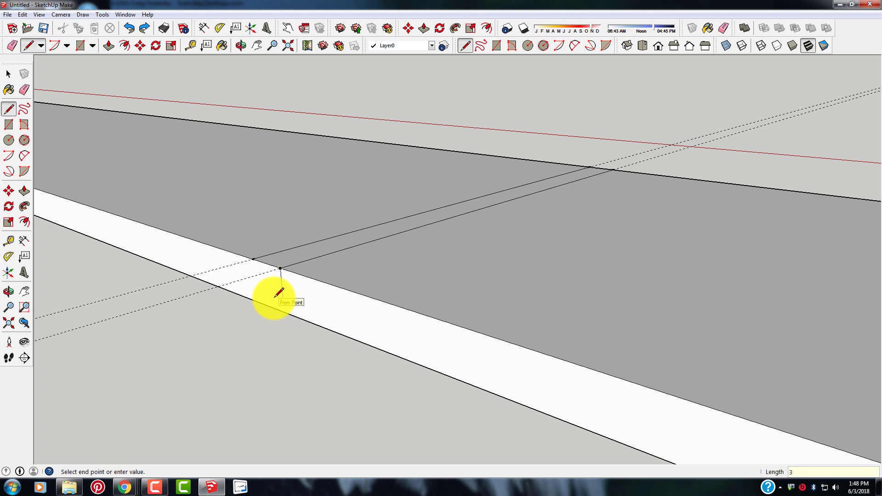
left_click(281, 290)
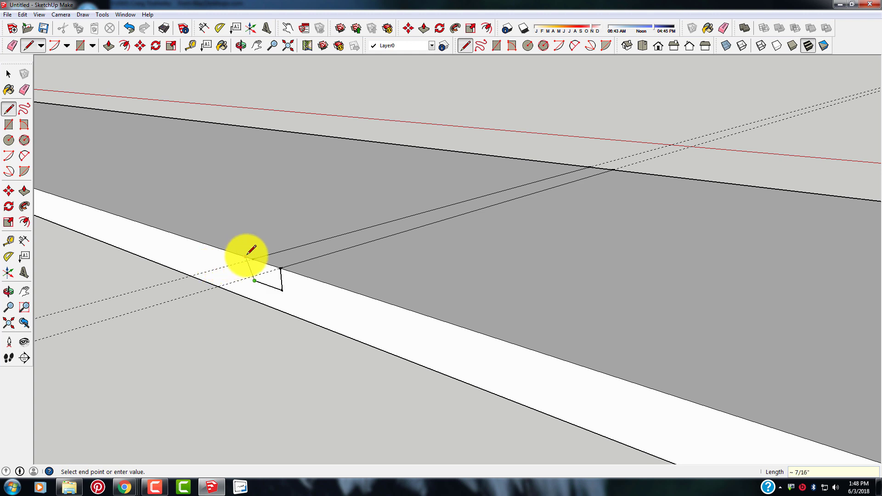
scroll(295, 286, "down", 3)
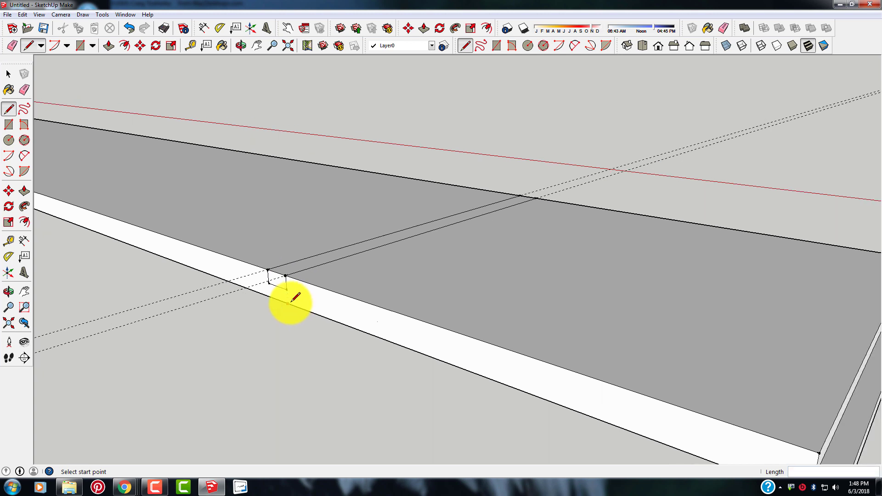
Step: Erase the two guides and the short top edges at both ends of the groove to open it up
left_click(24, 89)
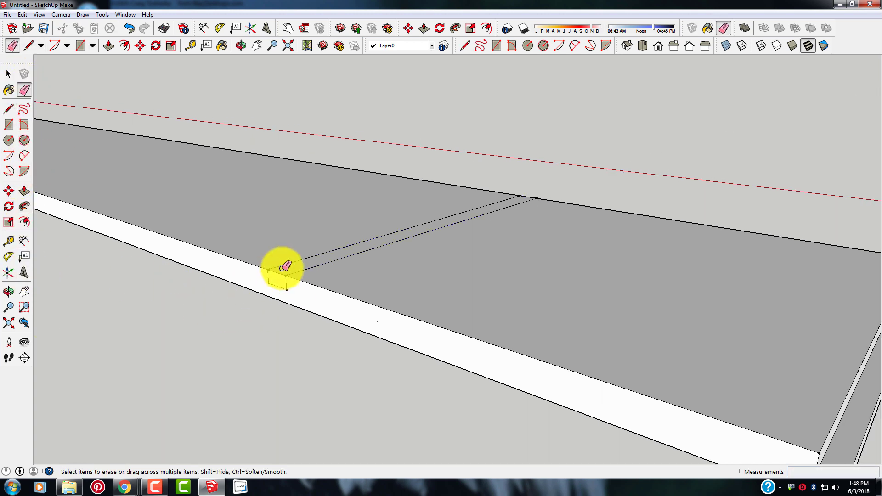
scroll(286, 266, "up", 2)
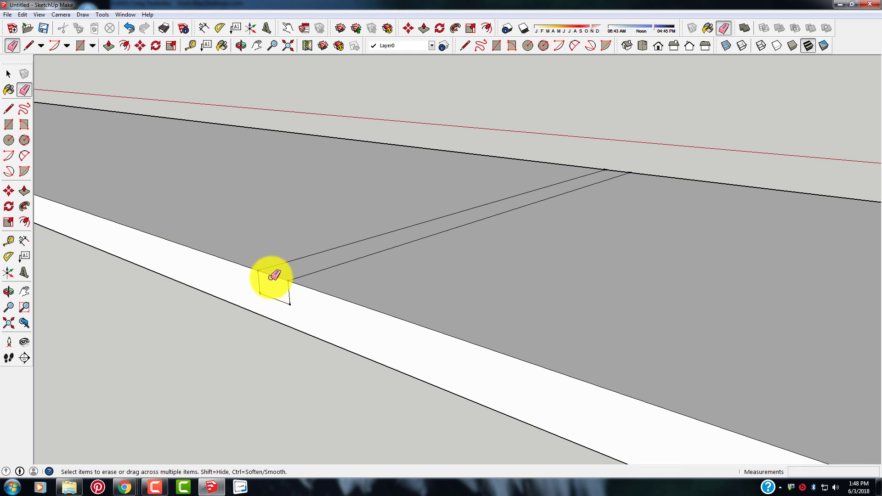
left_click(287, 277)
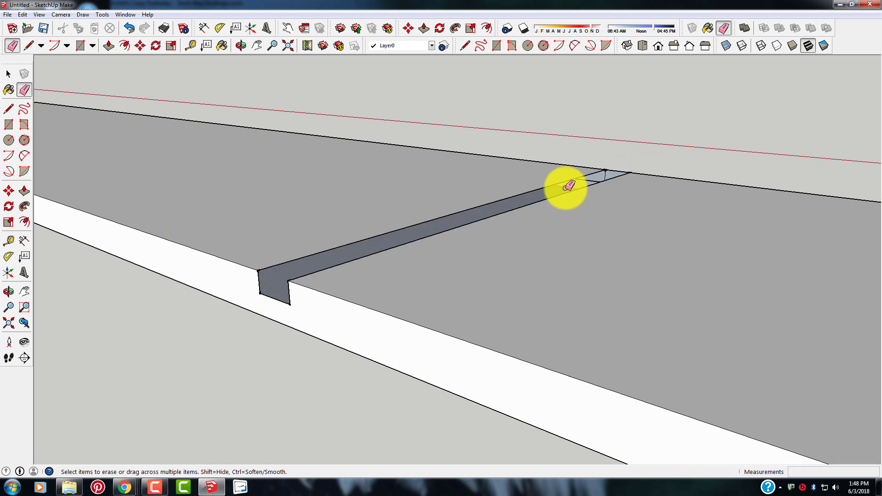
mouse_move(567, 183)
middle_mouse_down()
mouse_move(634, 211)
mouse_move(577, 137)
middle_mouse_up()
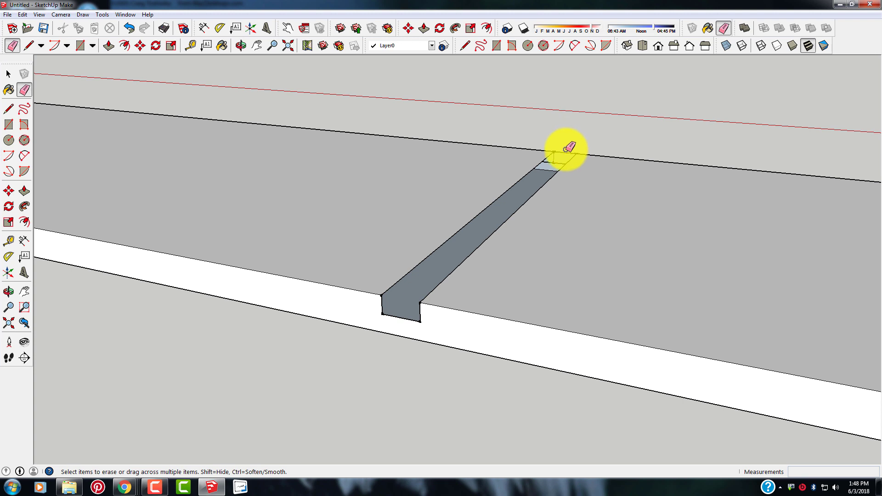
left_click(565, 153)
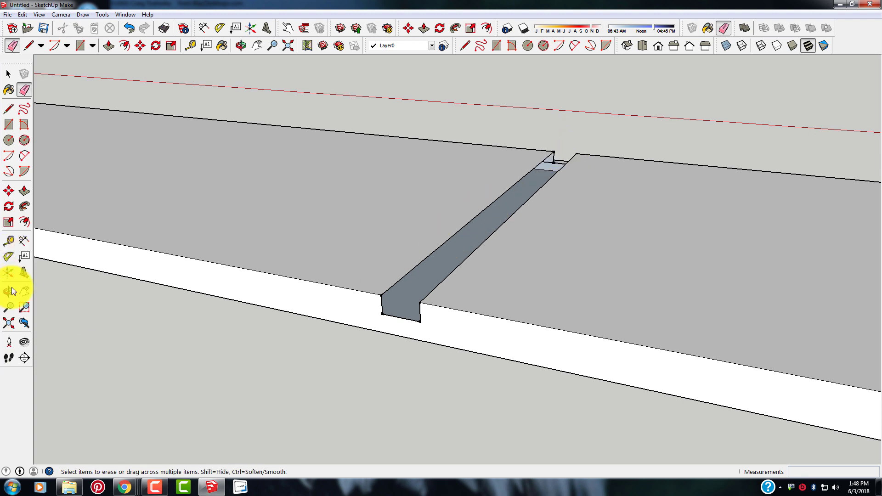
Step: Draw 11 5/8" lines along both lower corners of the groove to close its walls and floor
left_click(8, 109)
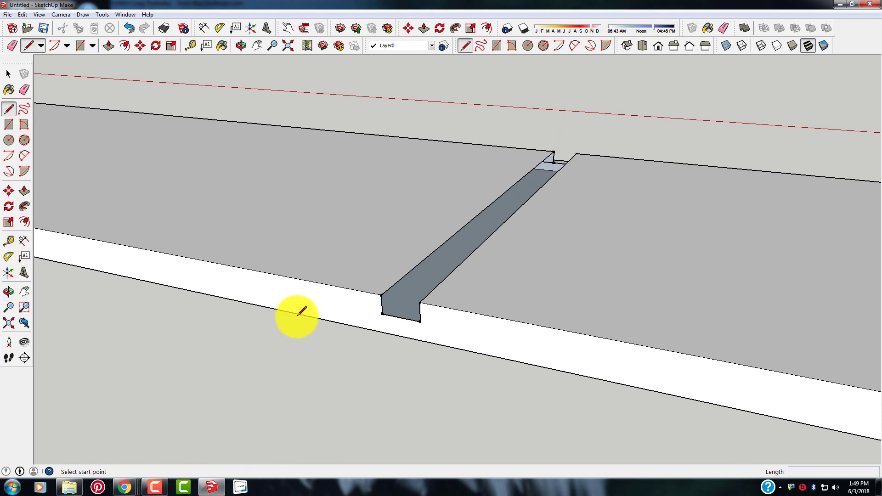
left_click(383, 314)
scroll(570, 157, "up", 3)
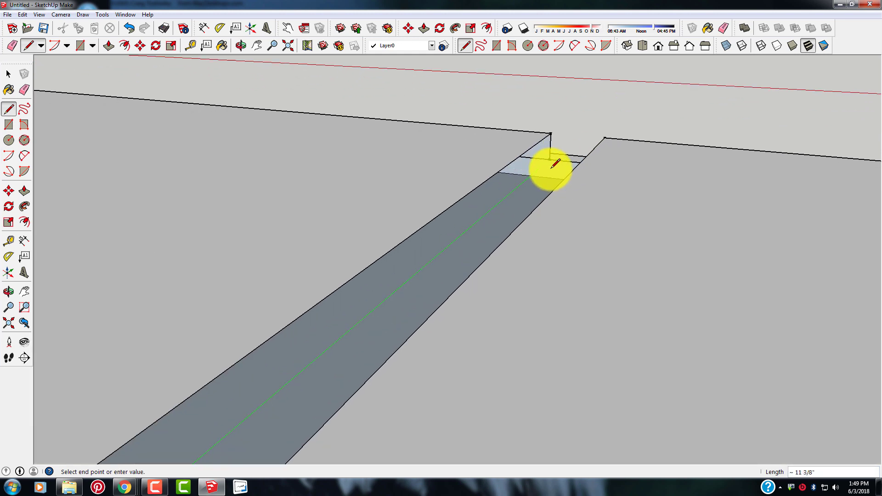
left_click(551, 158)
mouse_move(551, 158)
middle_mouse_down()
mouse_move(477, 205)
mouse_move(577, 223)
mouse_move(550, 151)
middle_mouse_up()
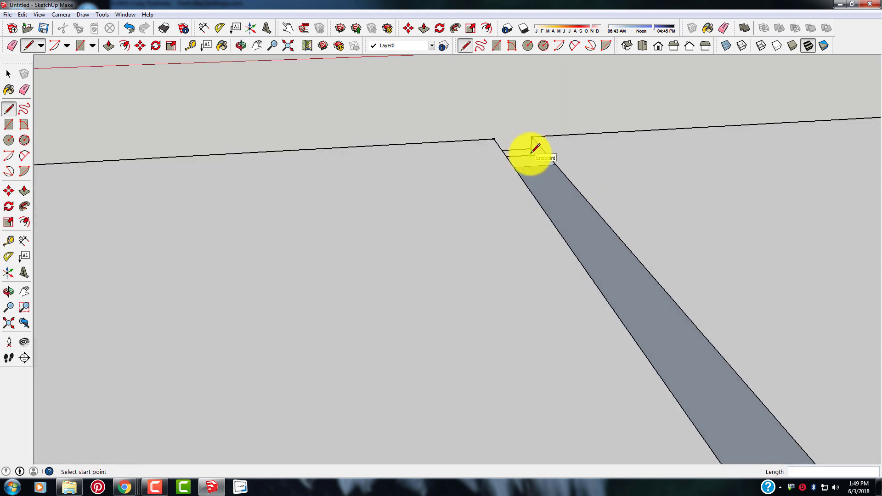
scroll(533, 148, "down", 5)
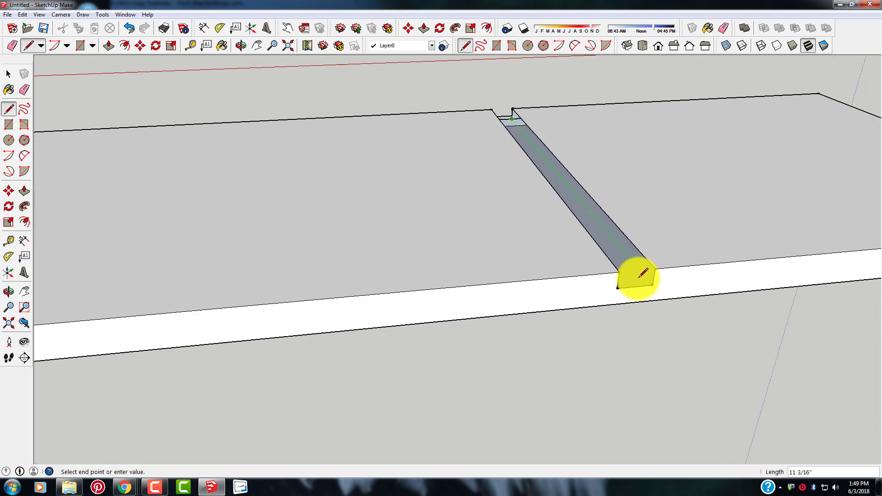
left_click(652, 283)
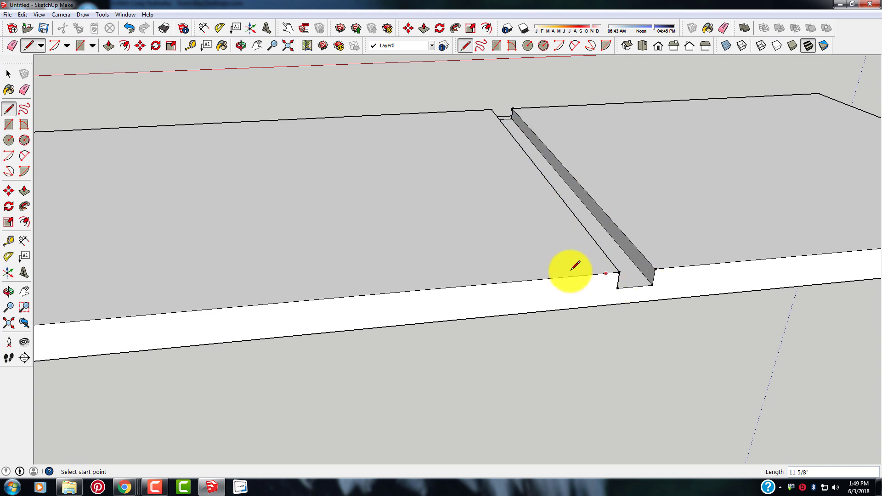
Step: Erase the leftover line where the groove's floor meets the front rabbet's floor
middle_click_drag(572, 266, 157, 236)
scroll(483, 311, "up", 3)
middle_click_drag(488, 317, 496, 299)
scroll(496, 299, "down", 1)
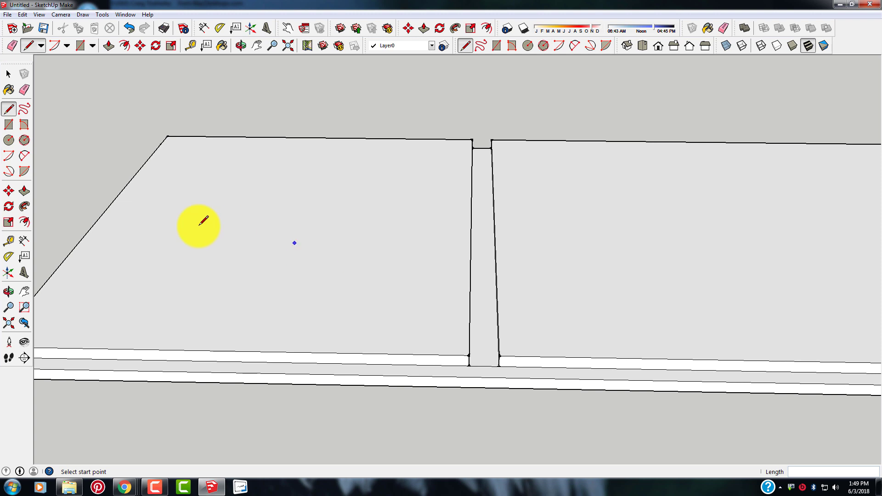
left_click(23, 93)
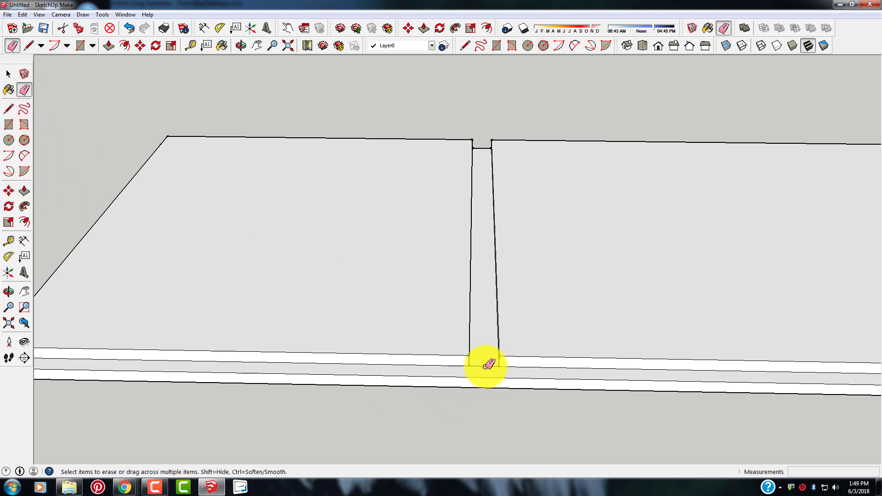
scroll(488, 365, "down", 10)
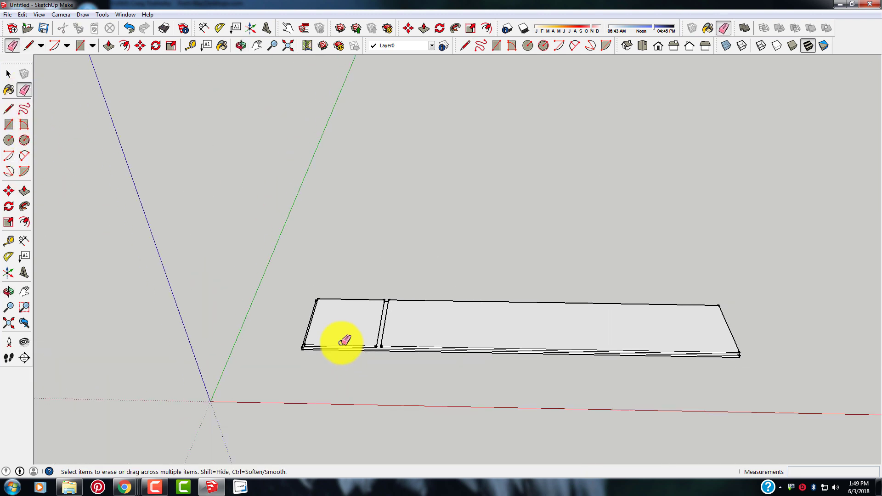
Step: Examine the whole board from several distances, checking the cross groove and the rabbets along the front and short end
middle_click_drag(345, 341, 499, 340)
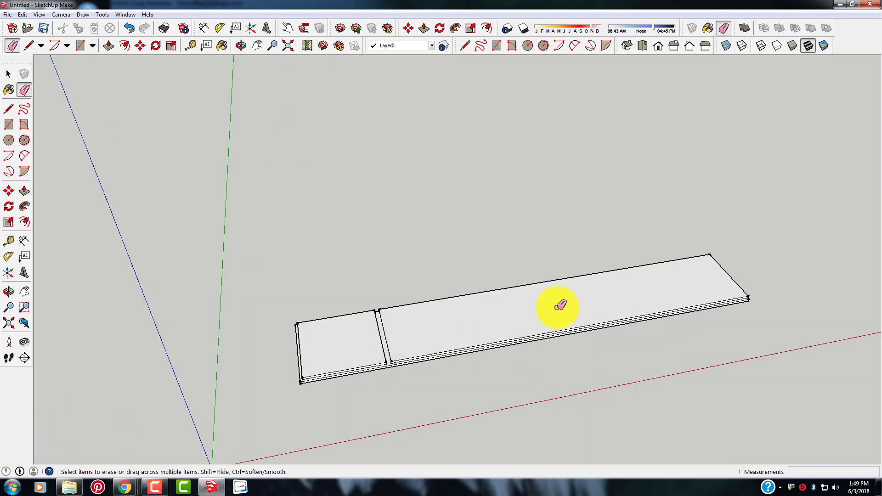
scroll(560, 305, "up", 3)
scroll(552, 375, "down", 2)
scroll(601, 345, "up", 4)
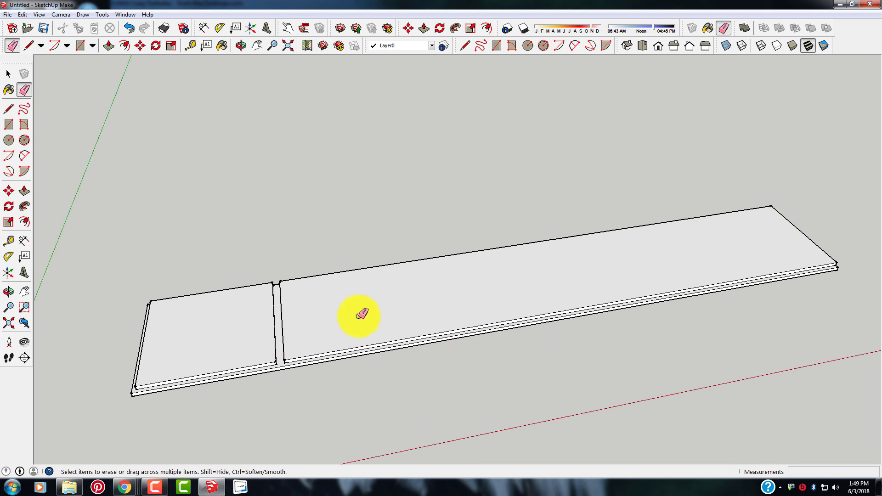
scroll(503, 325, "down", 2)
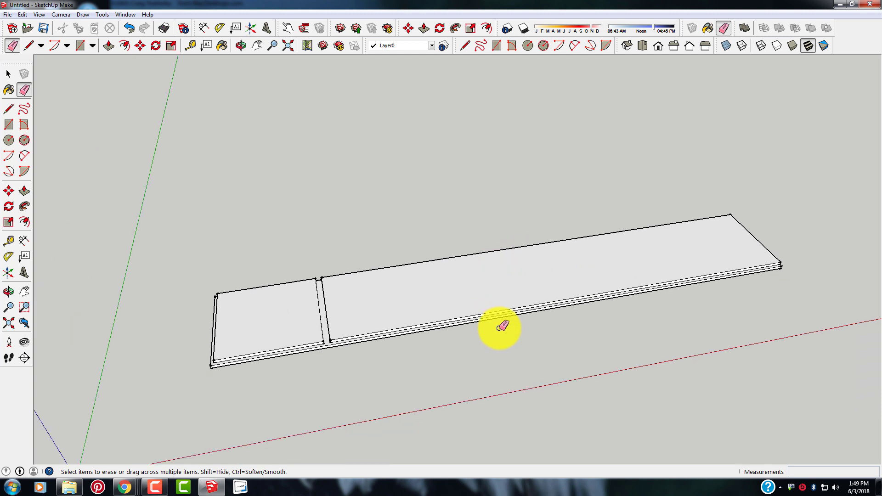
scroll(601, 348, "up", 2)
scroll(391, 382, "up", 2)
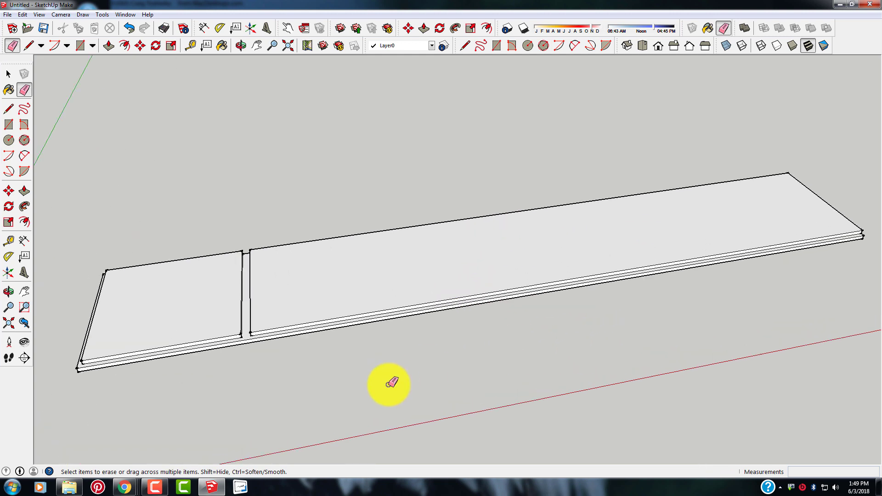
scroll(173, 354, "down", 2)
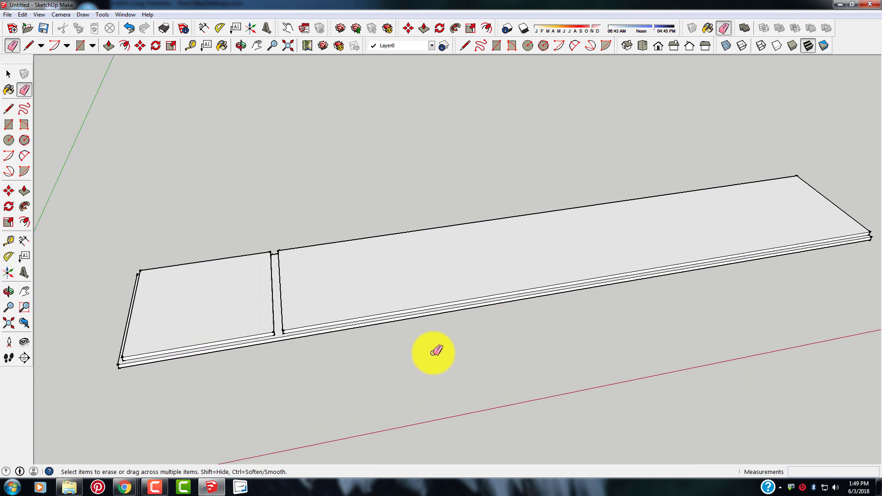
scroll(441, 336, "down", 2)
scroll(573, 343, "up", 1)
scroll(542, 340, "up", 1)
scroll(368, 336, "up", 1)
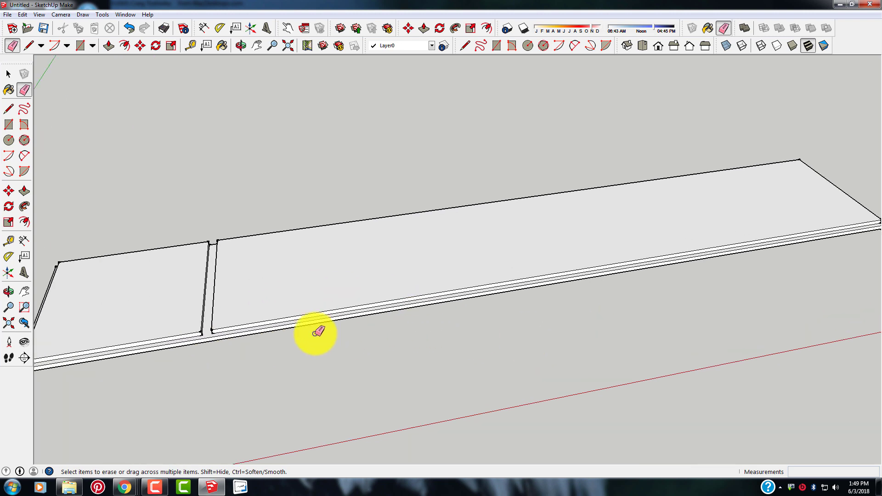
Step: Paint the two large top faces on both sides of the groove with Wood_Lumber_ButtJoined from the Wood materials
scroll(317, 333, "down", 1)
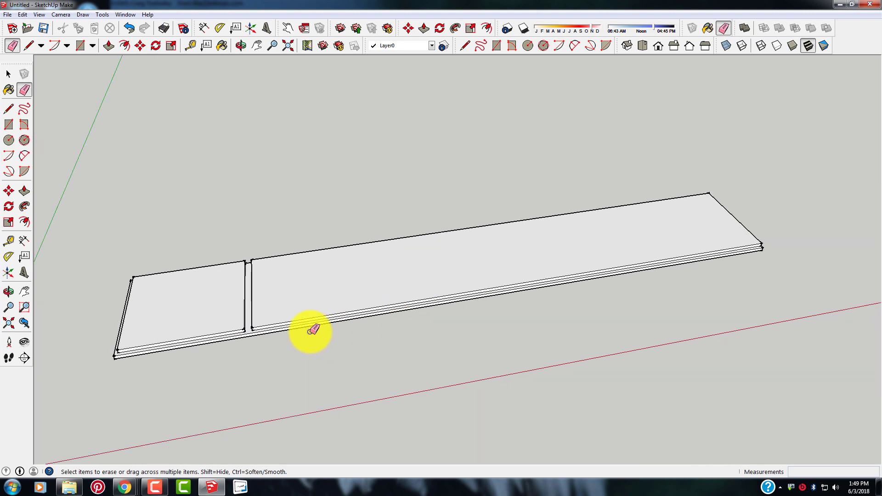
scroll(230, 338, "up", 1)
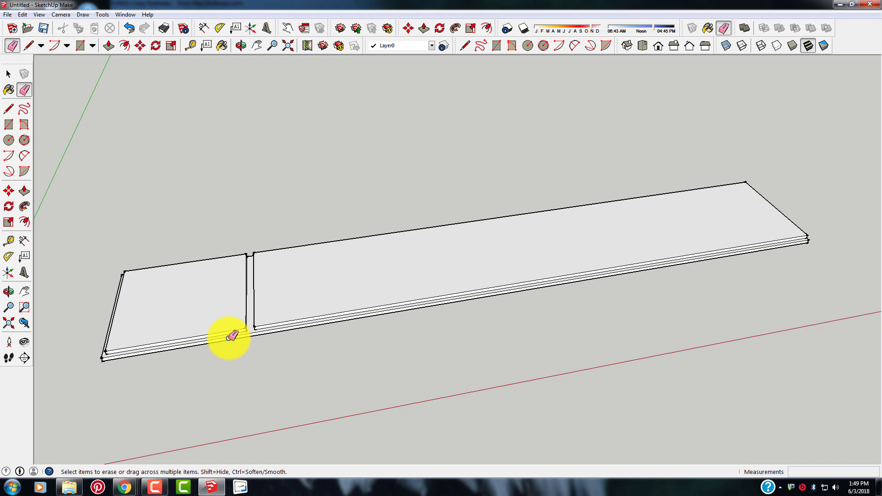
left_click(7, 90)
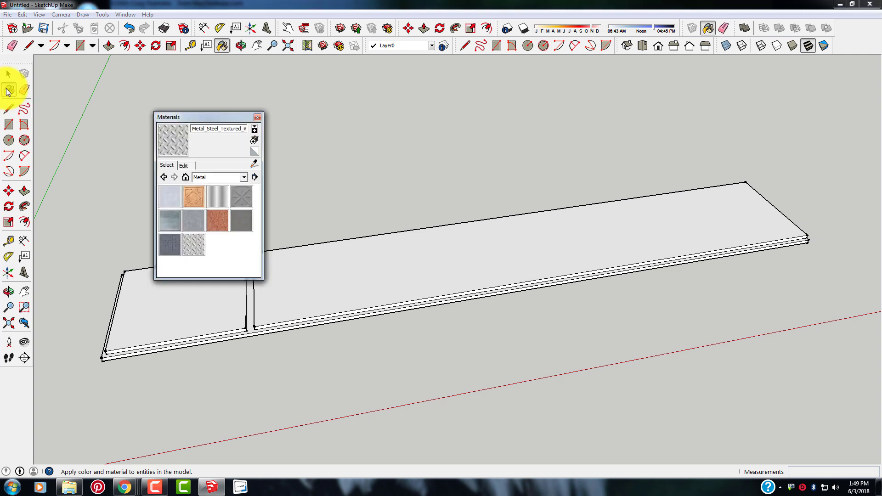
left_click(245, 178)
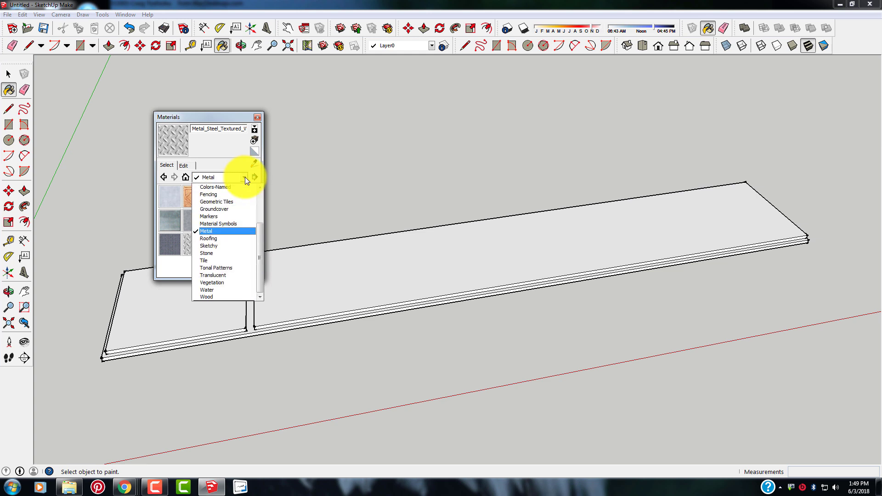
left_click(208, 298)
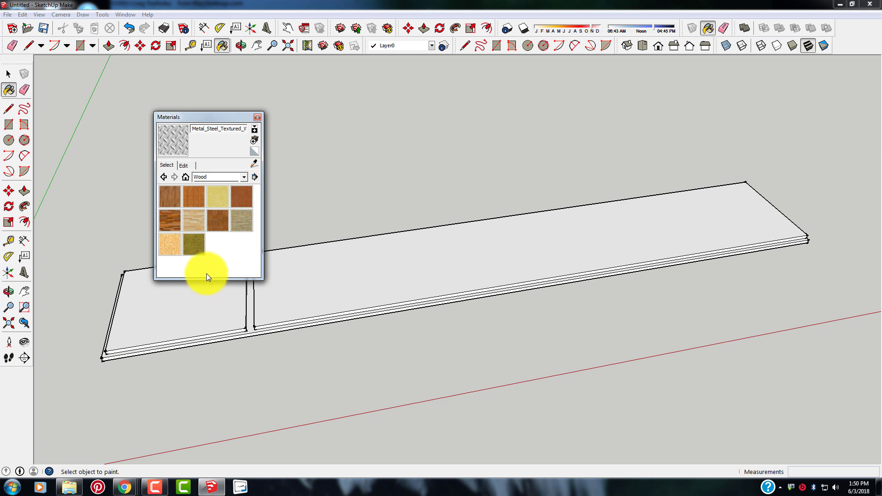
left_click(242, 226)
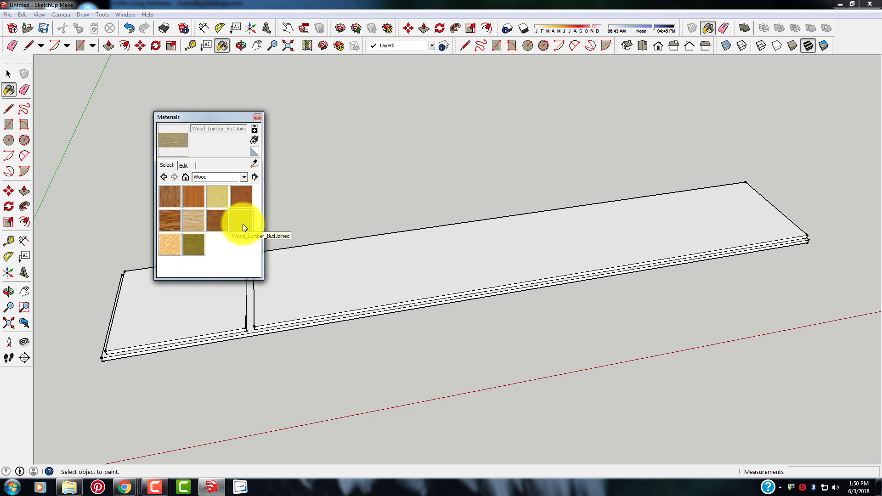
left_click(389, 276)
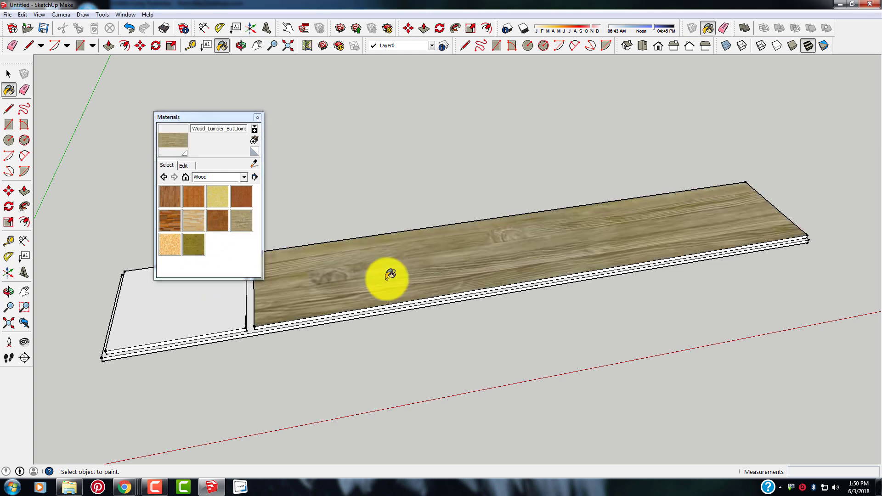
left_click(203, 294)
Step: Paint the front rabbet's floor and walls, the groove's floor and the board's lower front edge with the same lumber material
scroll(220, 315, "up", 1)
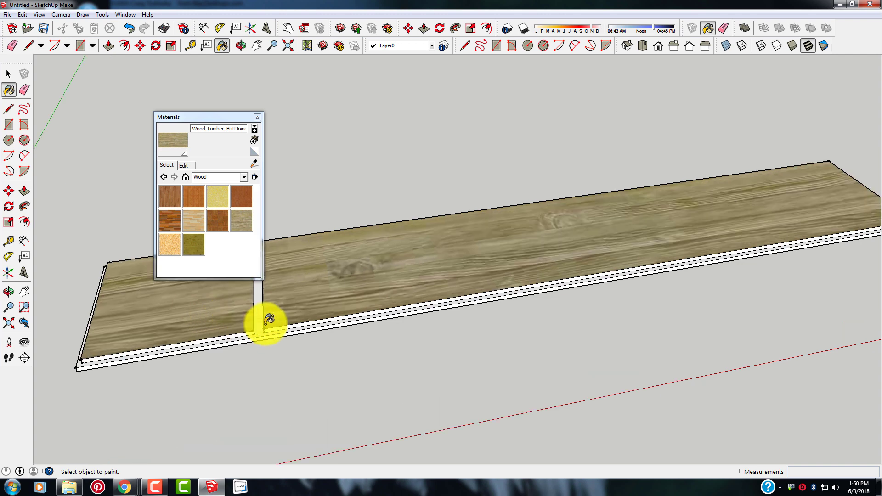
scroll(276, 329, "up", 2)
middle_click_drag(276, 329, 305, 356)
left_click(308, 361)
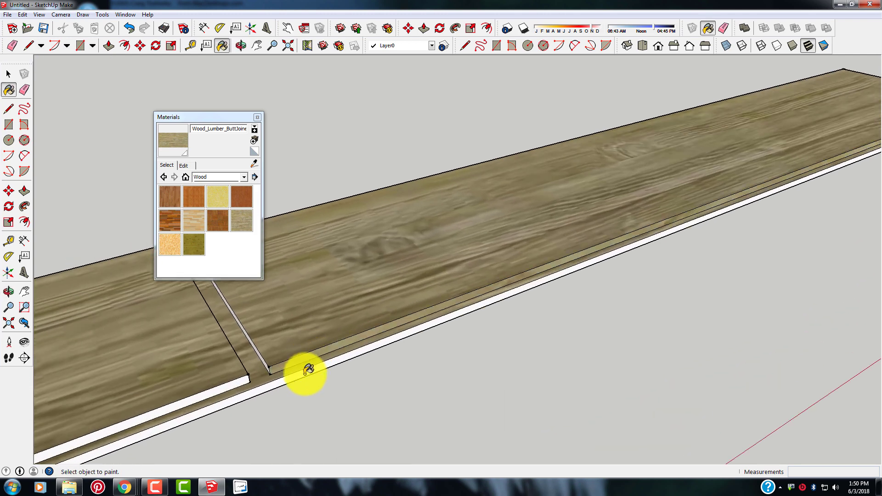
left_click(308, 371)
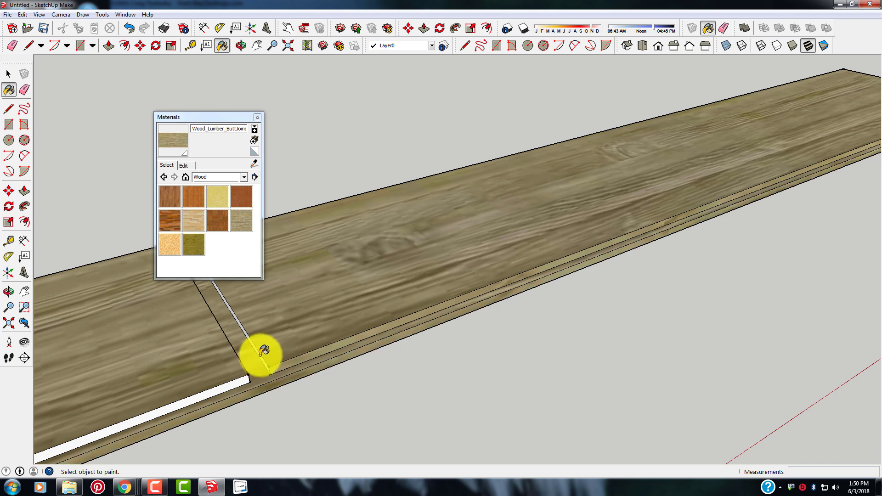
left_click(237, 380)
Step: Close the material browser and paint the cross groove's side walls and the rabbeted short end with the lumber material
middle_click_drag(237, 381, 239, 90)
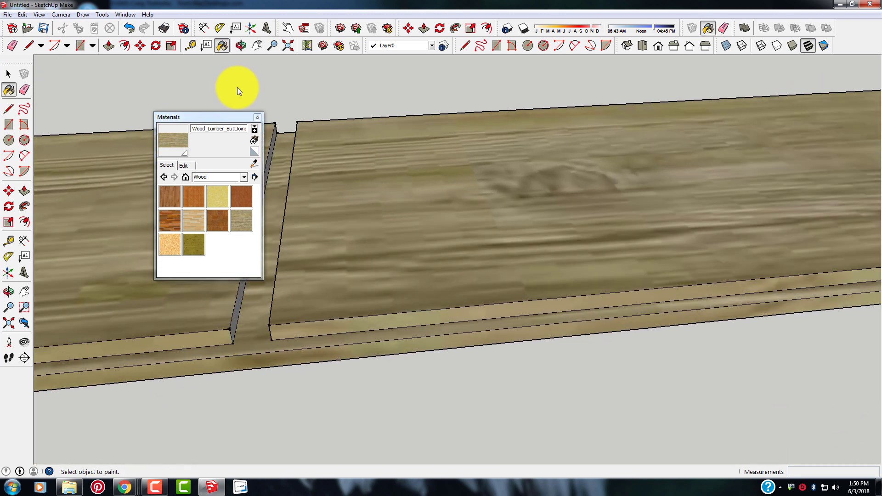
left_click(257, 118)
middle_click_drag(266, 295, 389, 277)
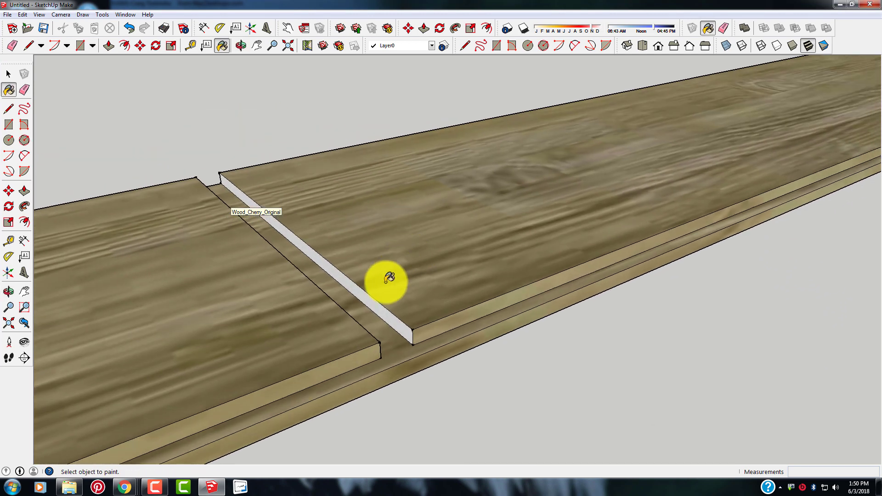
left_click(375, 300)
scroll(469, 240, "down", 6)
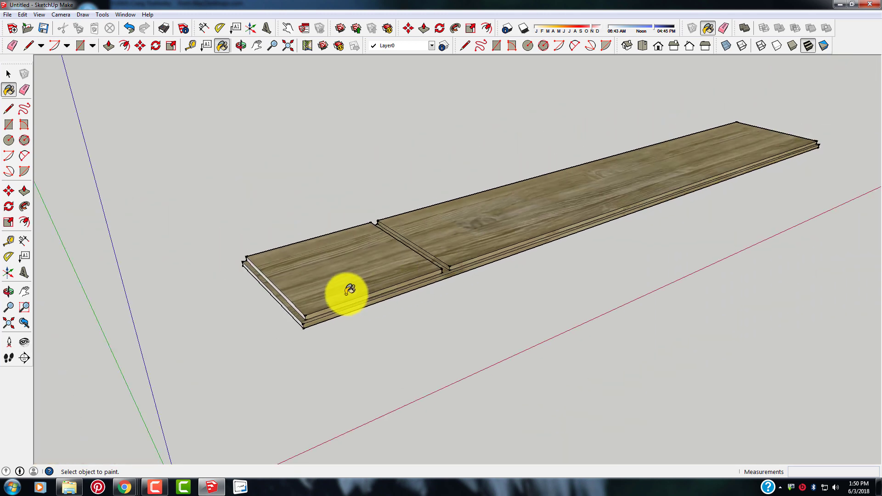
scroll(285, 311, "up", 5)
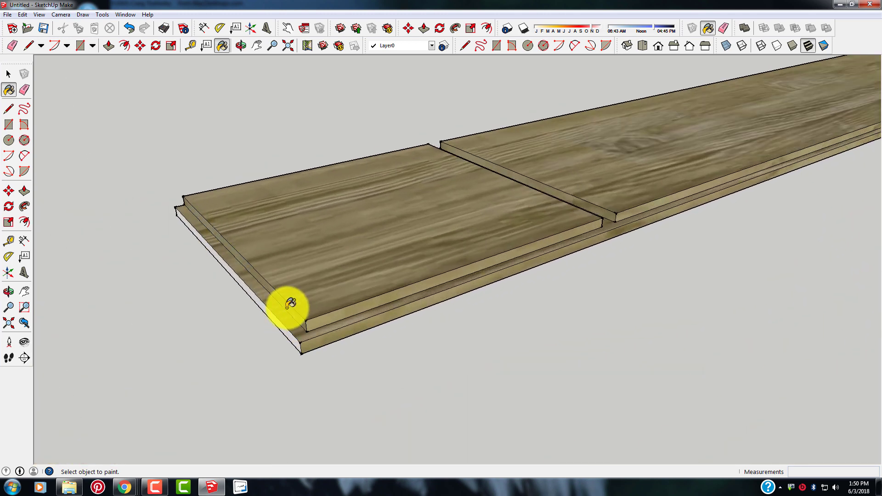
Step: Paint the board's far short end, back edge and underside with the same lumber material
scroll(279, 319, "down", 6)
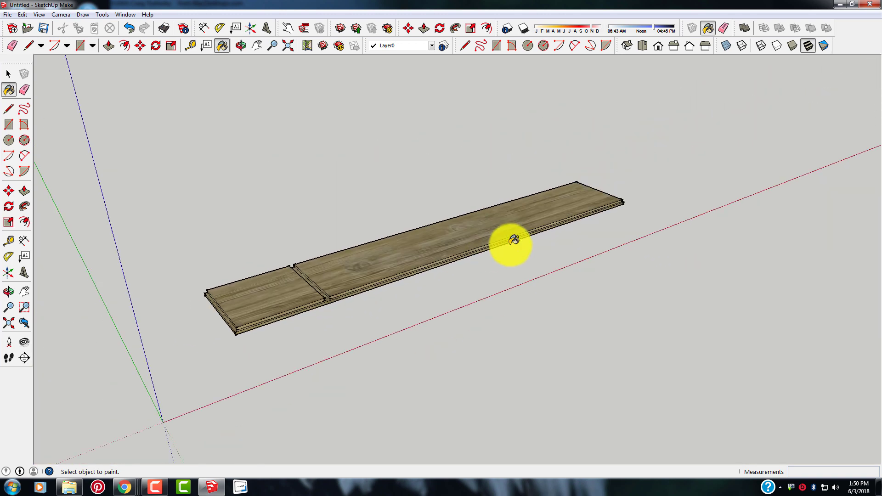
mouse_move(514, 240)
middle_mouse_down()
mouse_move(325, 232)
mouse_move(810, 299)
middle_mouse_up()
scroll(781, 298, "up", 5)
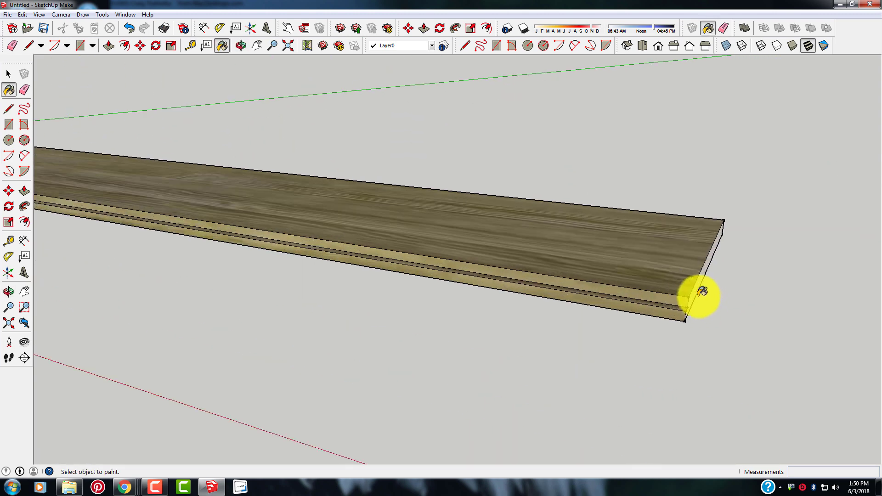
mouse_move(702, 285)
middle_mouse_down()
mouse_move(684, 284)
mouse_move(670, 315)
mouse_move(622, 203)
mouse_move(623, 213)
middle_mouse_up()
scroll(605, 262, "down", 4)
mouse_move(622, 326)
middle_mouse_down()
mouse_move(592, 344)
mouse_move(290, 315)
middle_mouse_up()
middle_click_drag(269, 351, 291, 351)
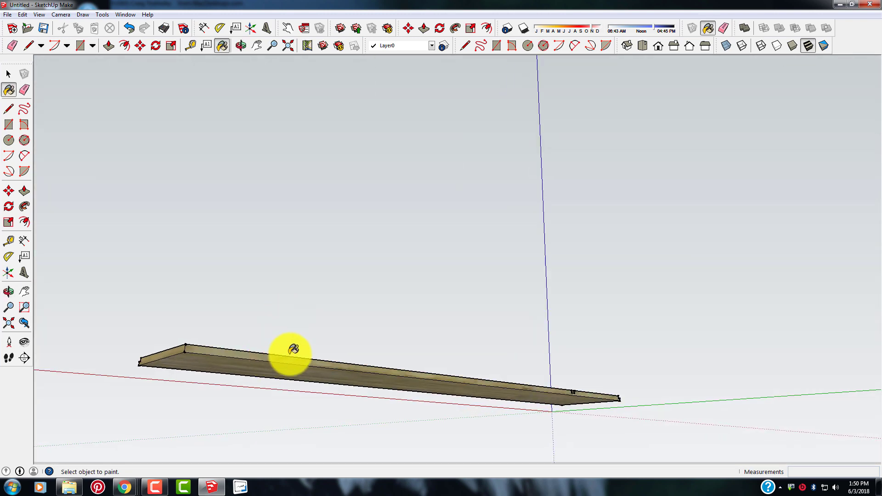
Step: Examine the fully painted board from above and at several distances, checking the wood texture on the rabbets and groove
scroll(536, 319, "down", 3)
mouse_move(535, 319)
middle_mouse_down()
mouse_move(425, 356)
mouse_move(859, 490)
mouse_move(524, 374)
mouse_move(741, 437)
mouse_move(481, 390)
middle_mouse_up()
scroll(498, 337, "up", 2)
mouse_move(498, 337)
middle_mouse_down()
mouse_move(427, 340)
mouse_move(459, 340)
mouse_move(329, 325)
mouse_move(514, 330)
middle_mouse_up()
scroll(515, 330, "up", 2)
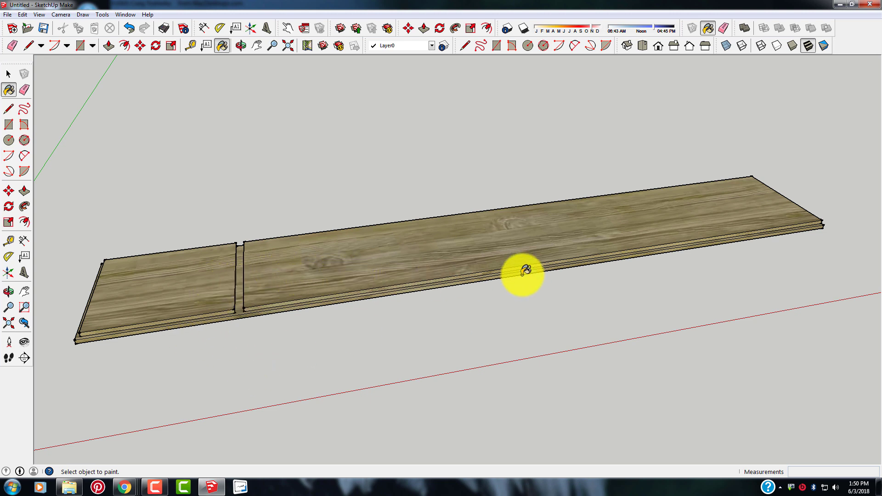
scroll(479, 256, "down", 3)
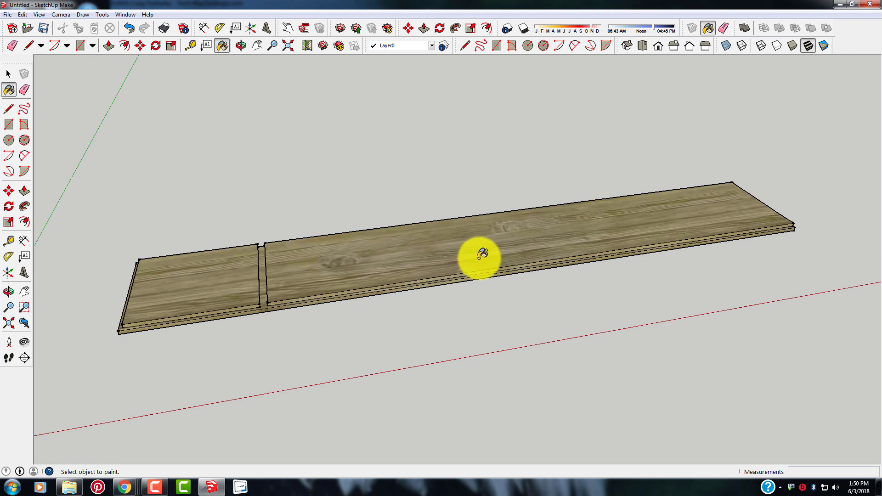
scroll(314, 315, "up", 2)
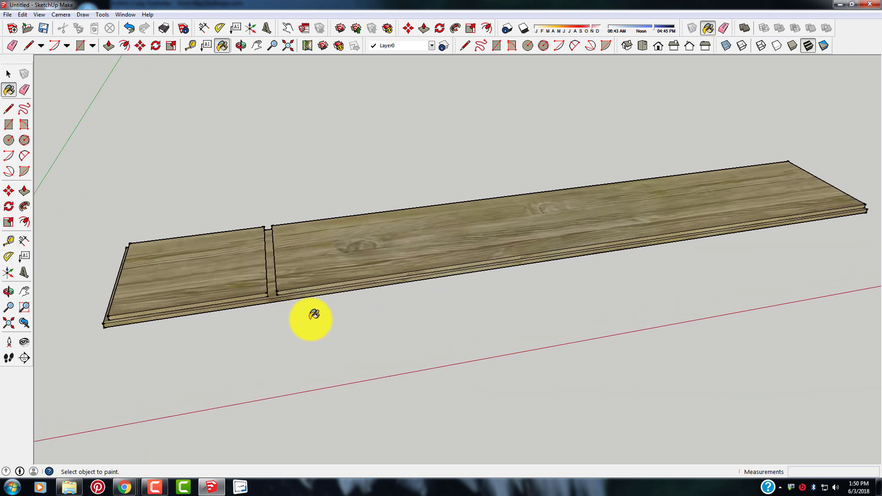